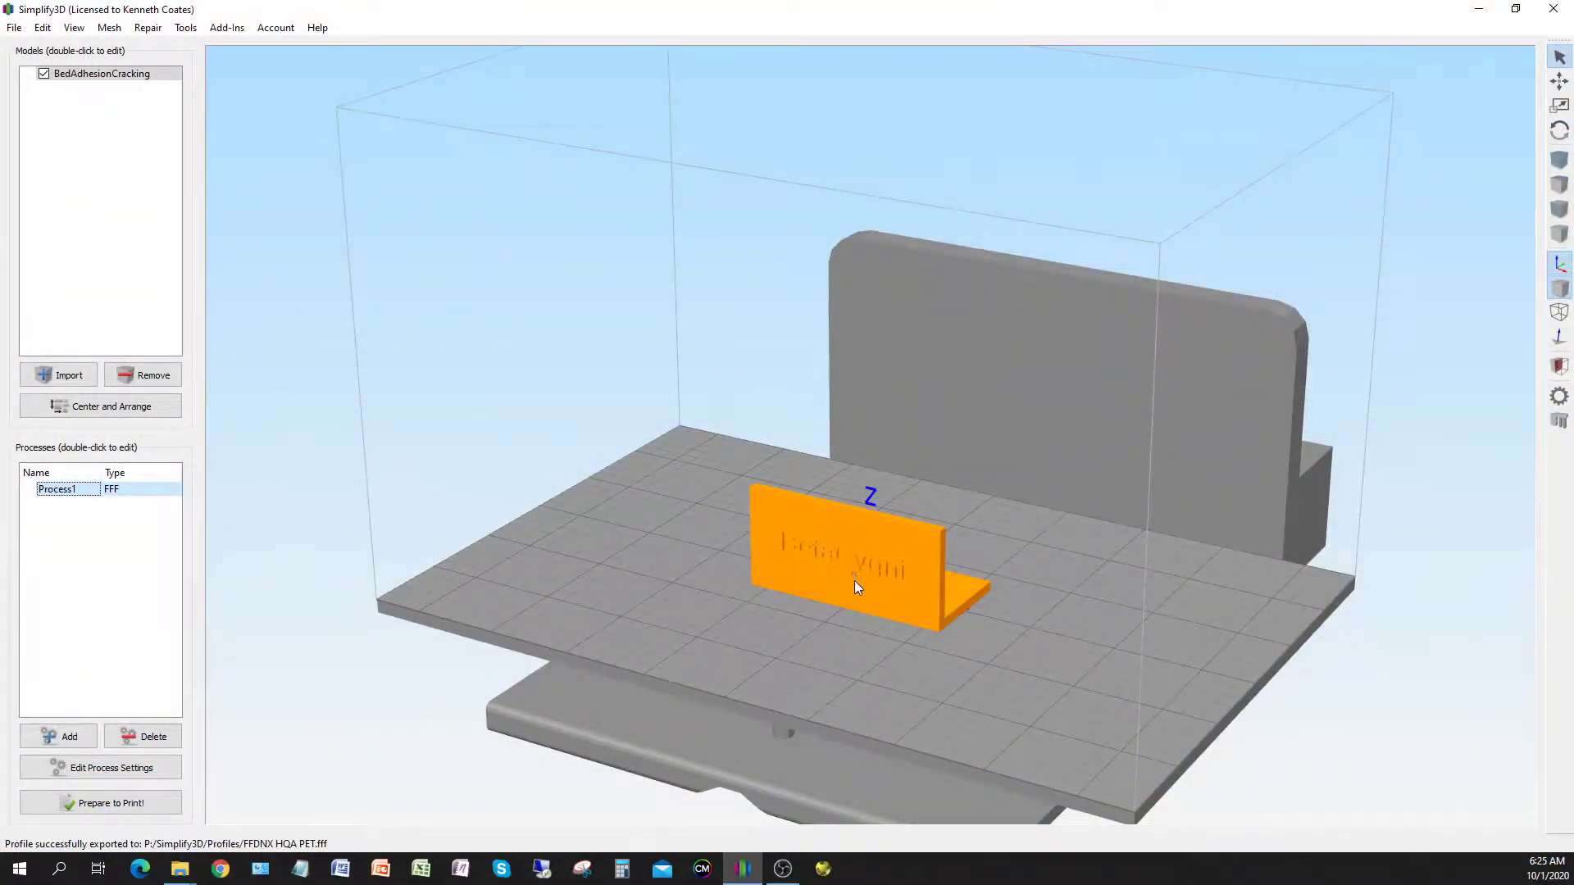
Orbit the bracket and check Process1's 248 °C extruder and 50 °C heated bed setpoints.
{"action": "scroll", "coordinate": [854, 579], "scroll_direction": "up", "scroll_amount": 5}
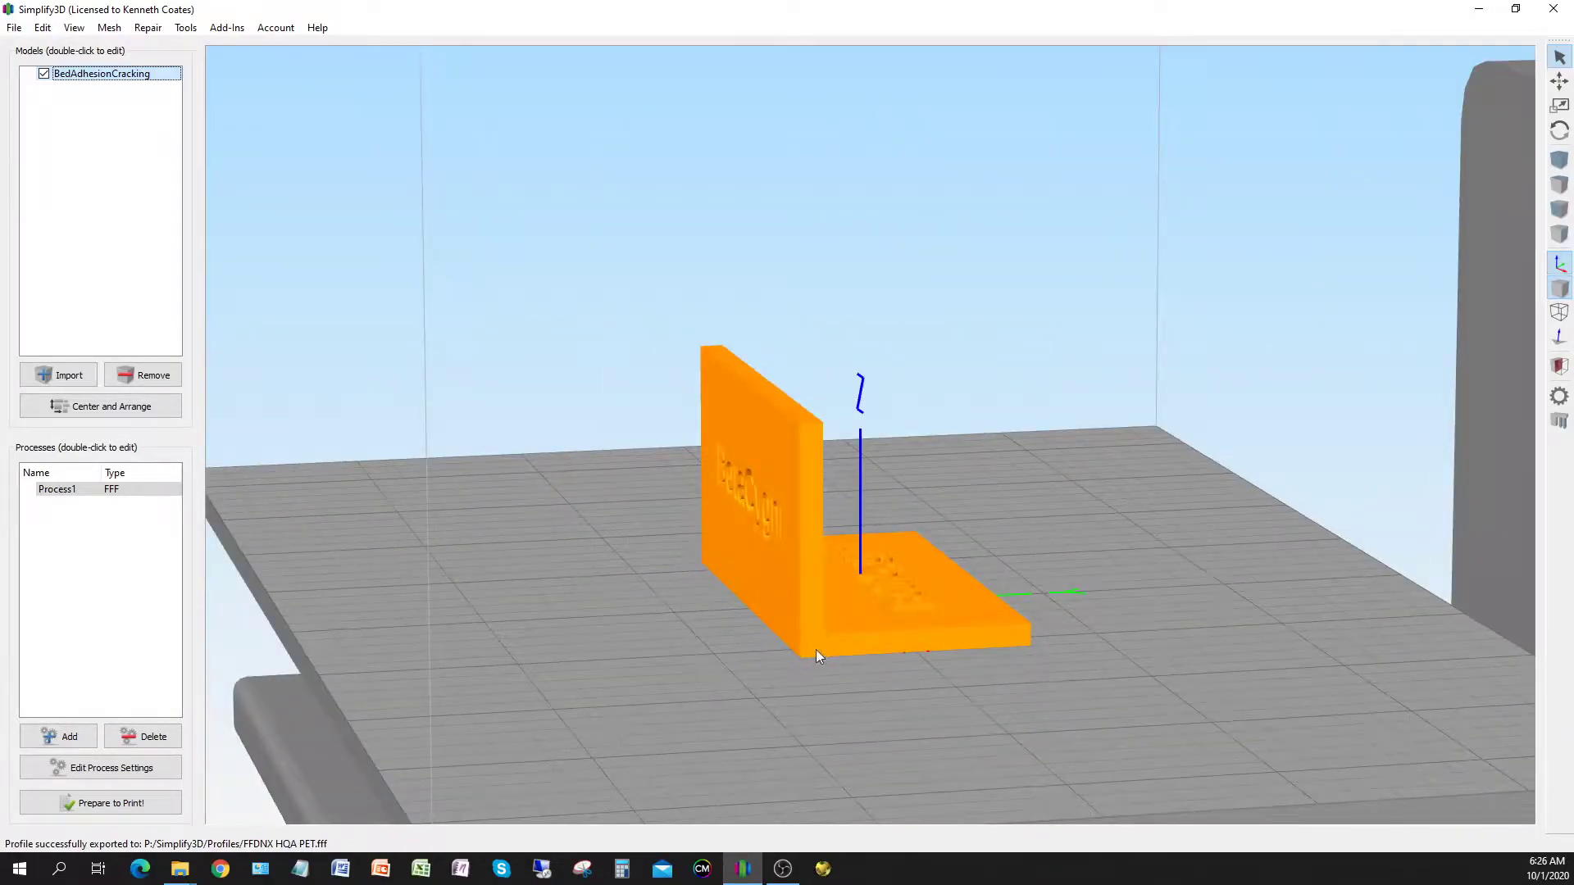
{"action": "left_click_drag", "start_coordinate": [814, 649], "coordinate": [989, 631]}
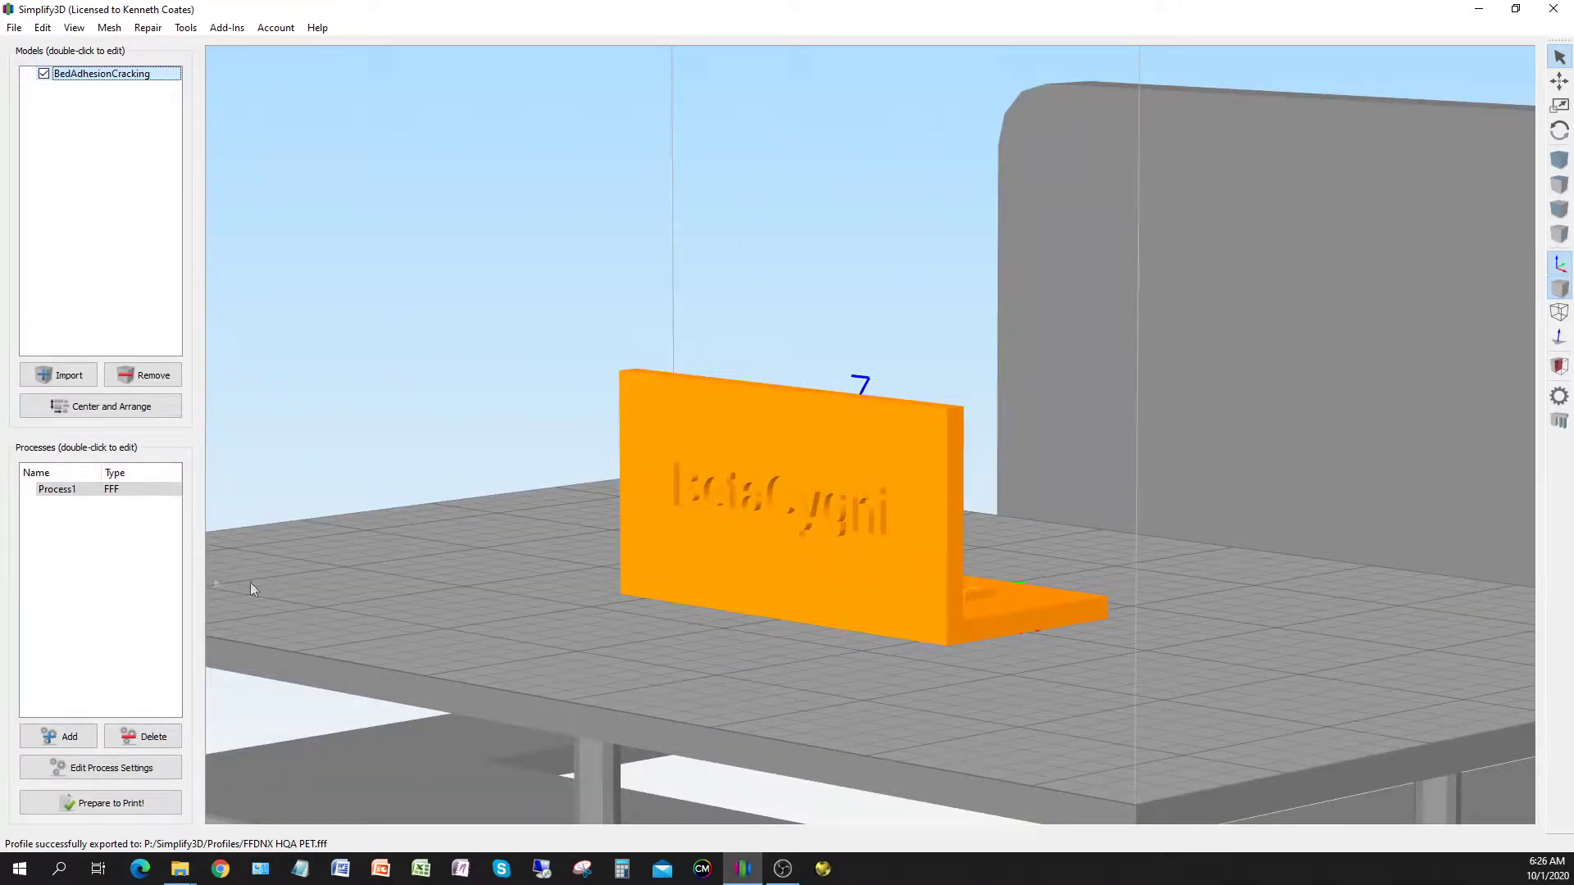
{"action": "double_click", "coordinate": [64, 490]}
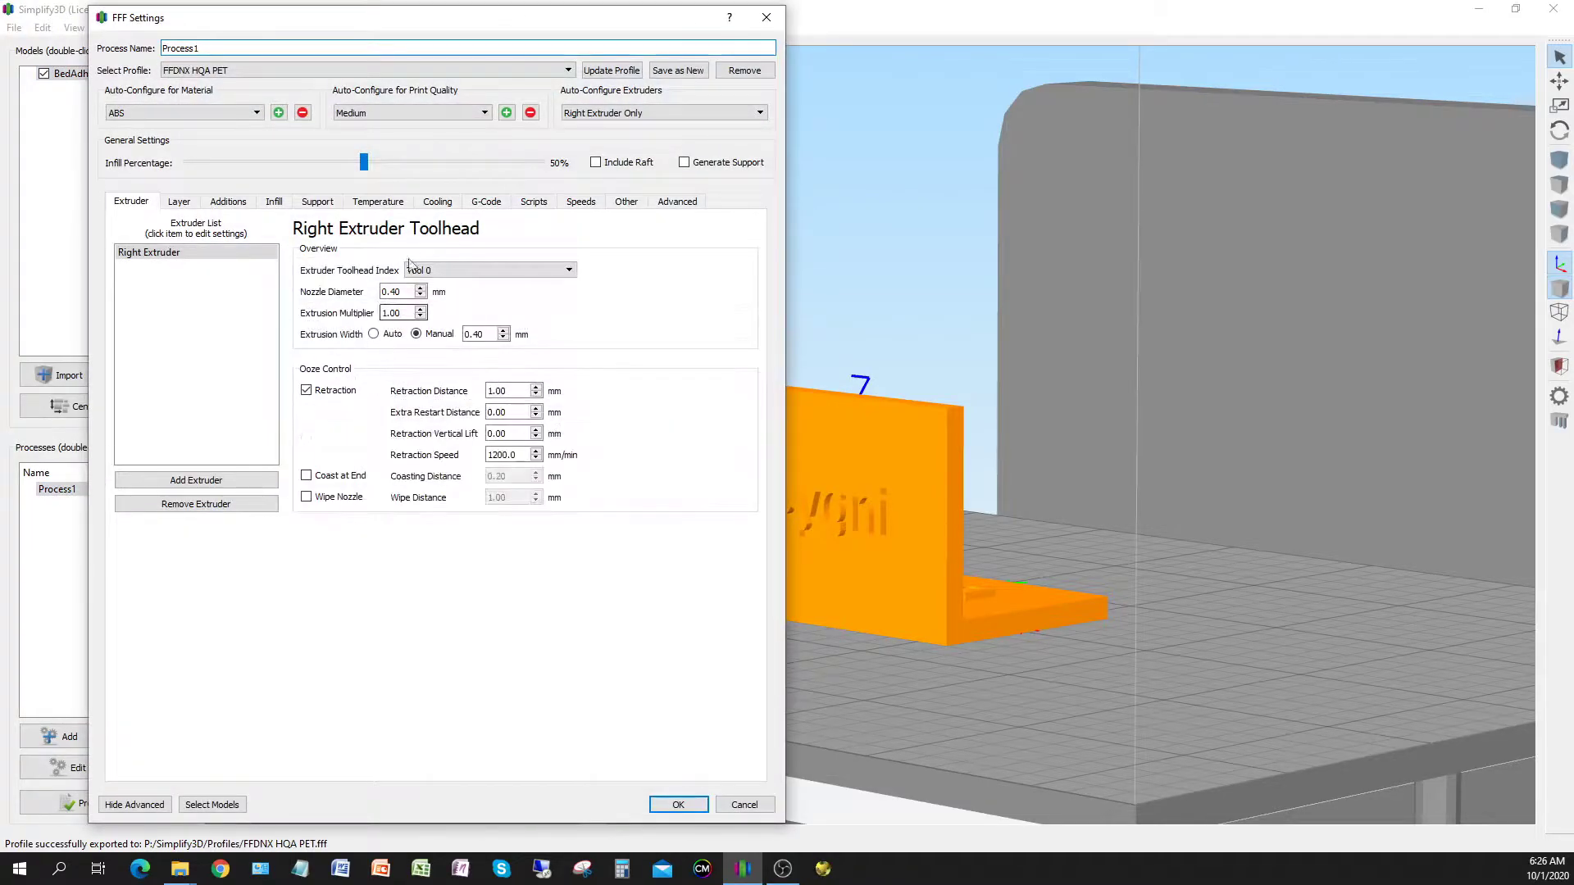
{"action": "left_click", "coordinate": [378, 201]}
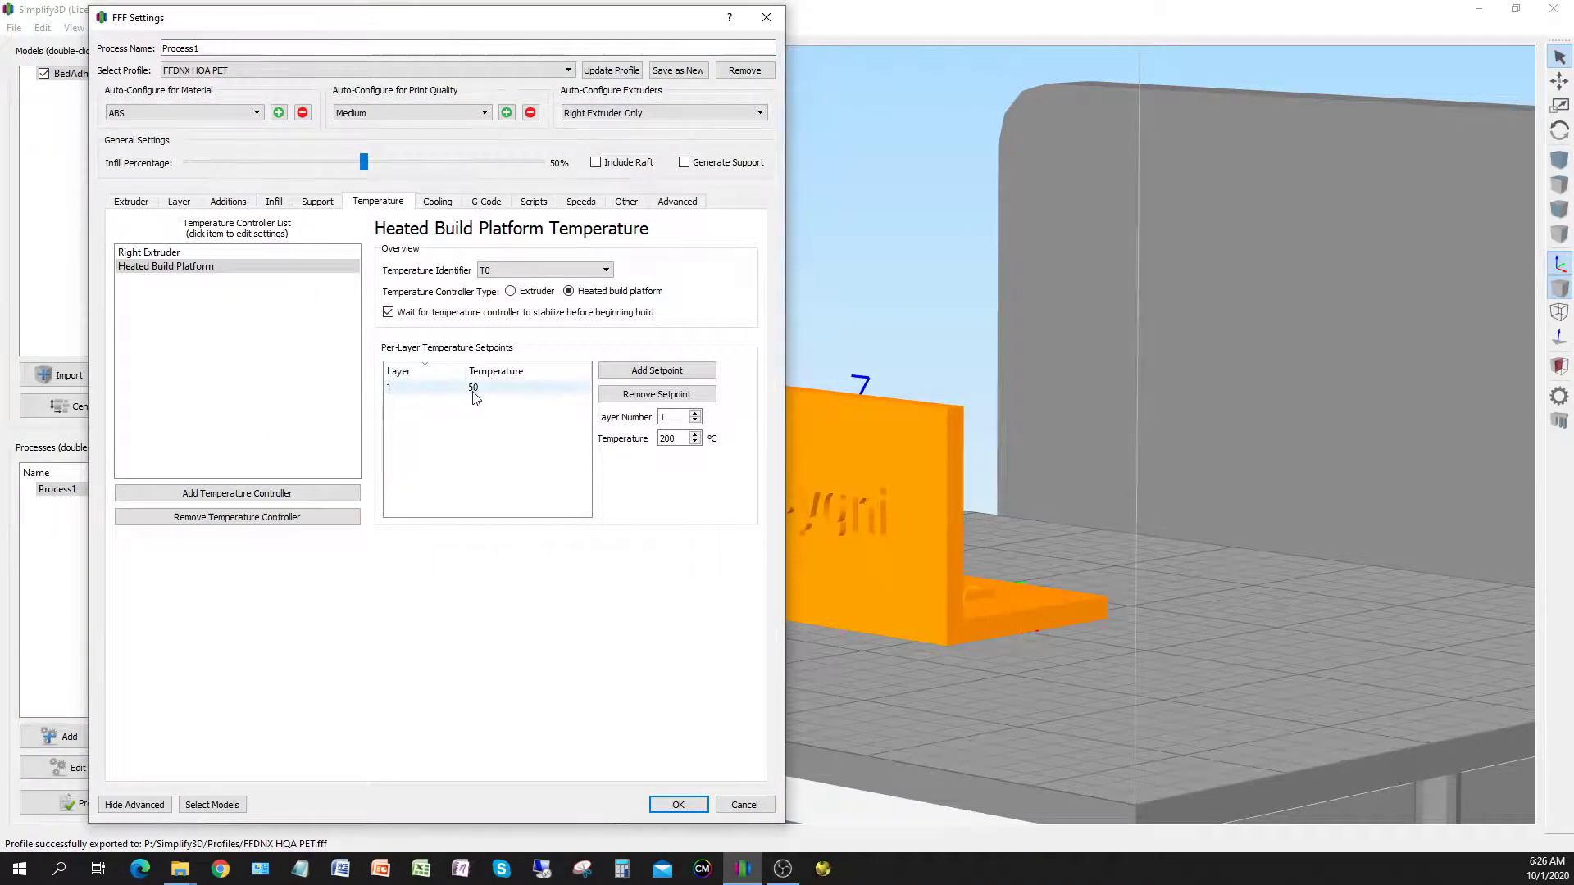
{"action": "left_click", "coordinate": [163, 254]}
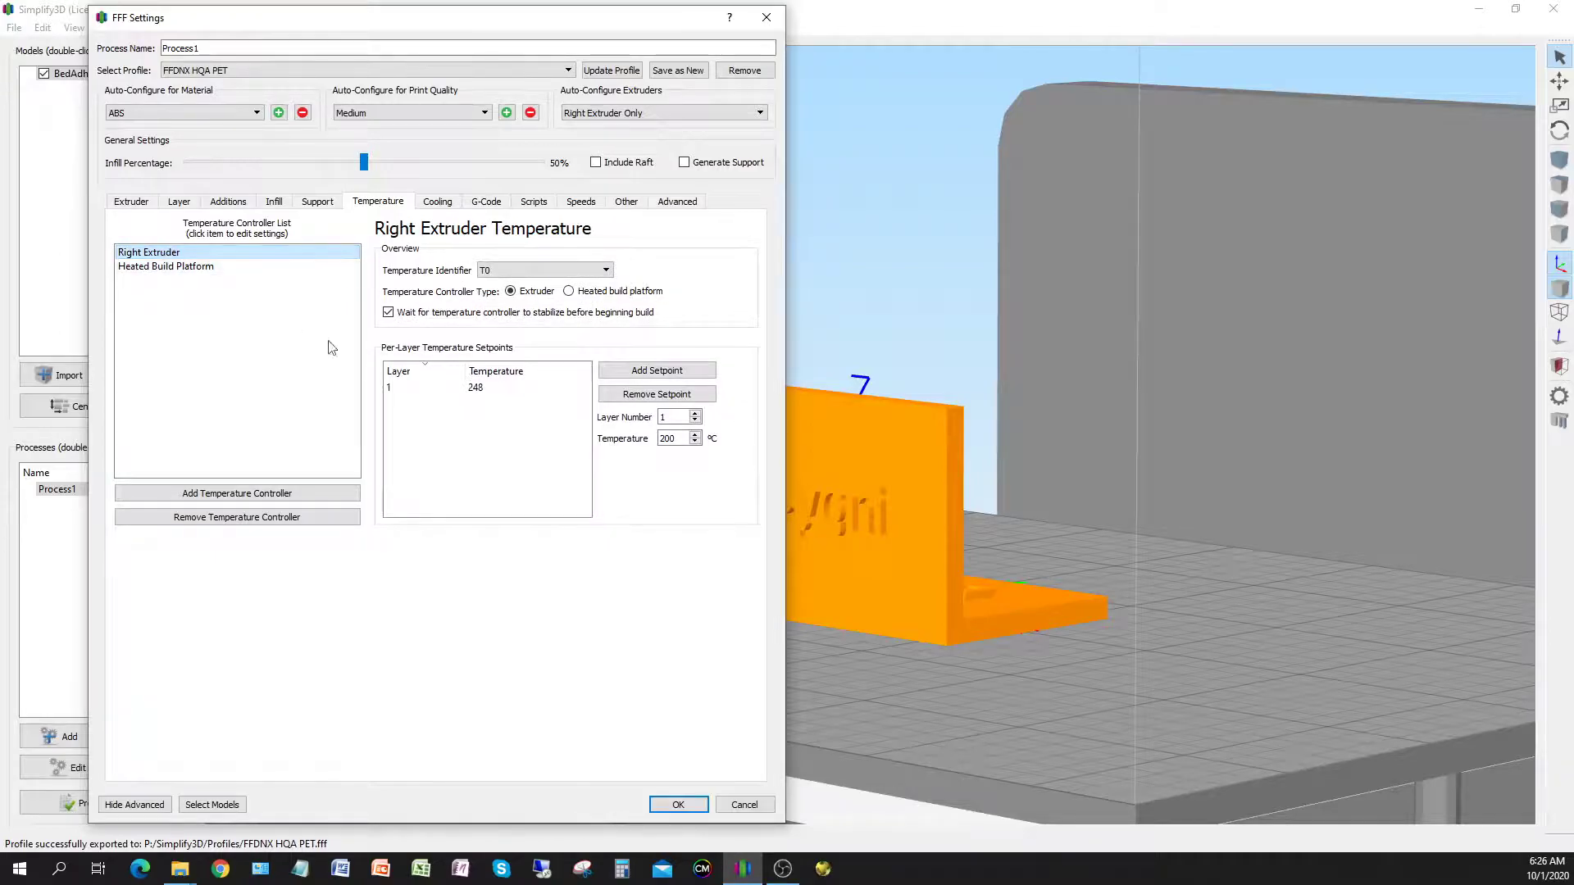
{"action": "left_click", "coordinate": [204, 268]}
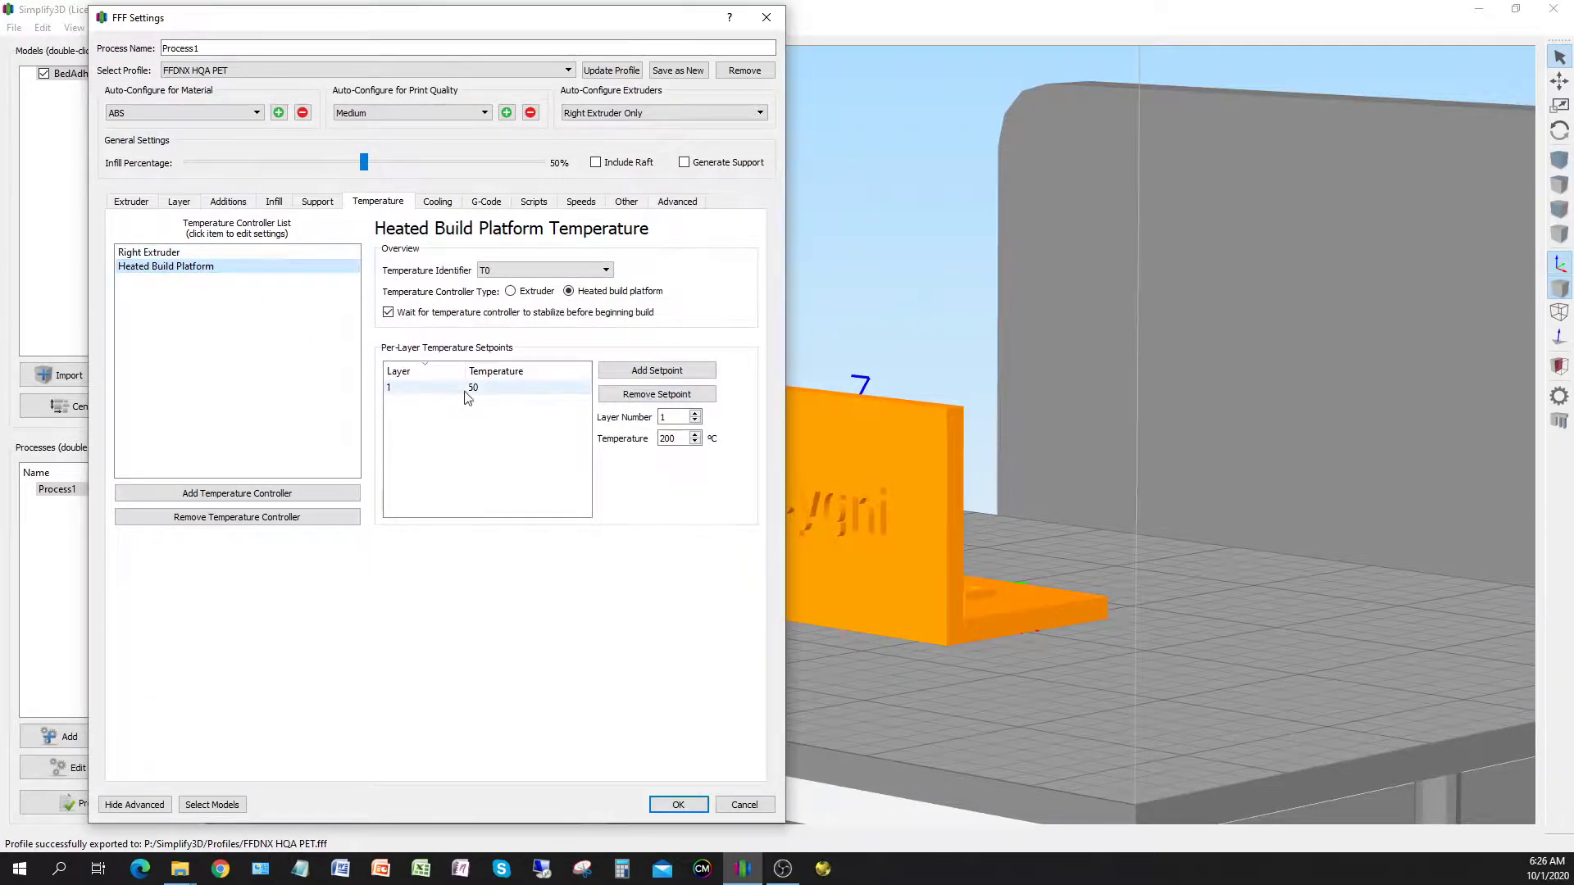
{"action": "left_click", "coordinate": [211, 252]}
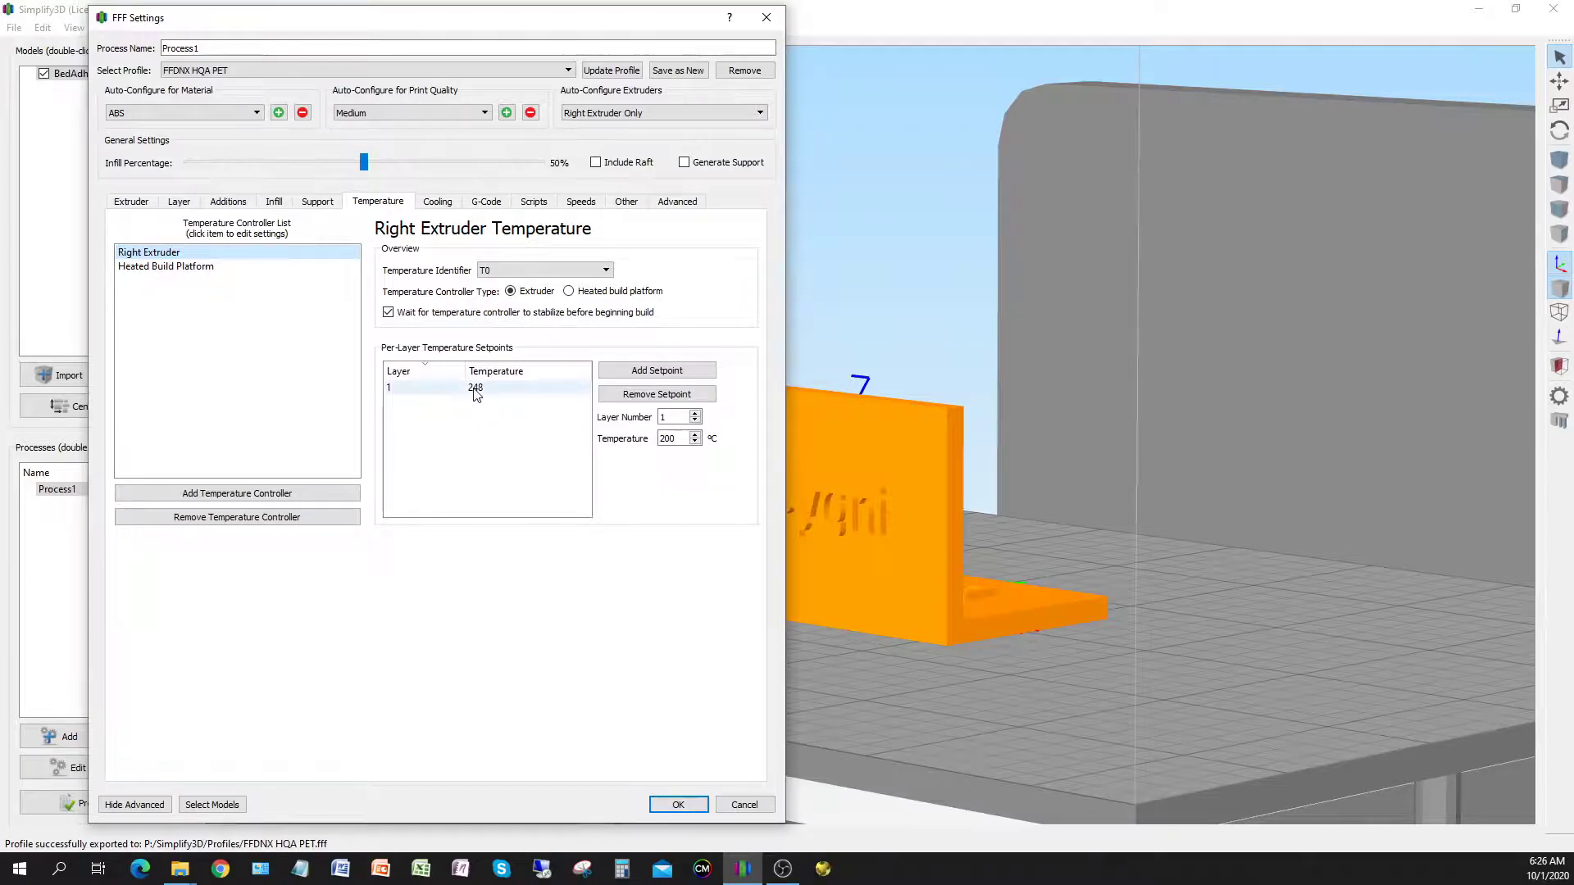
Review the layer 3 fan setpoint and print speeds without changes, then accept the settings.
{"action": "left_click", "coordinate": [438, 201]}
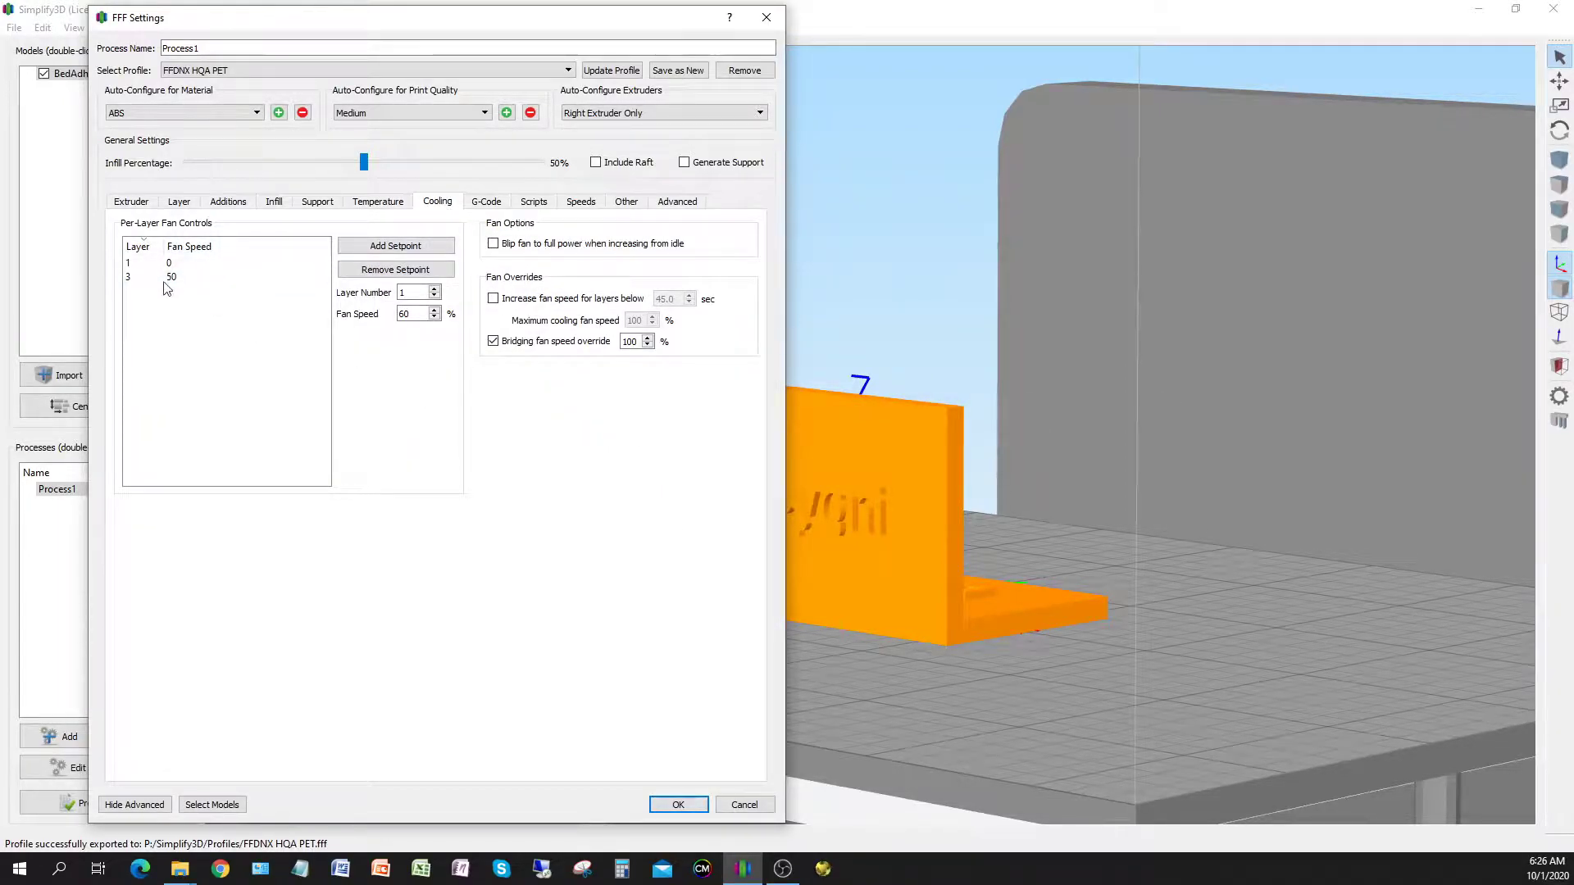
{"action": "double_click", "coordinate": [136, 277]}
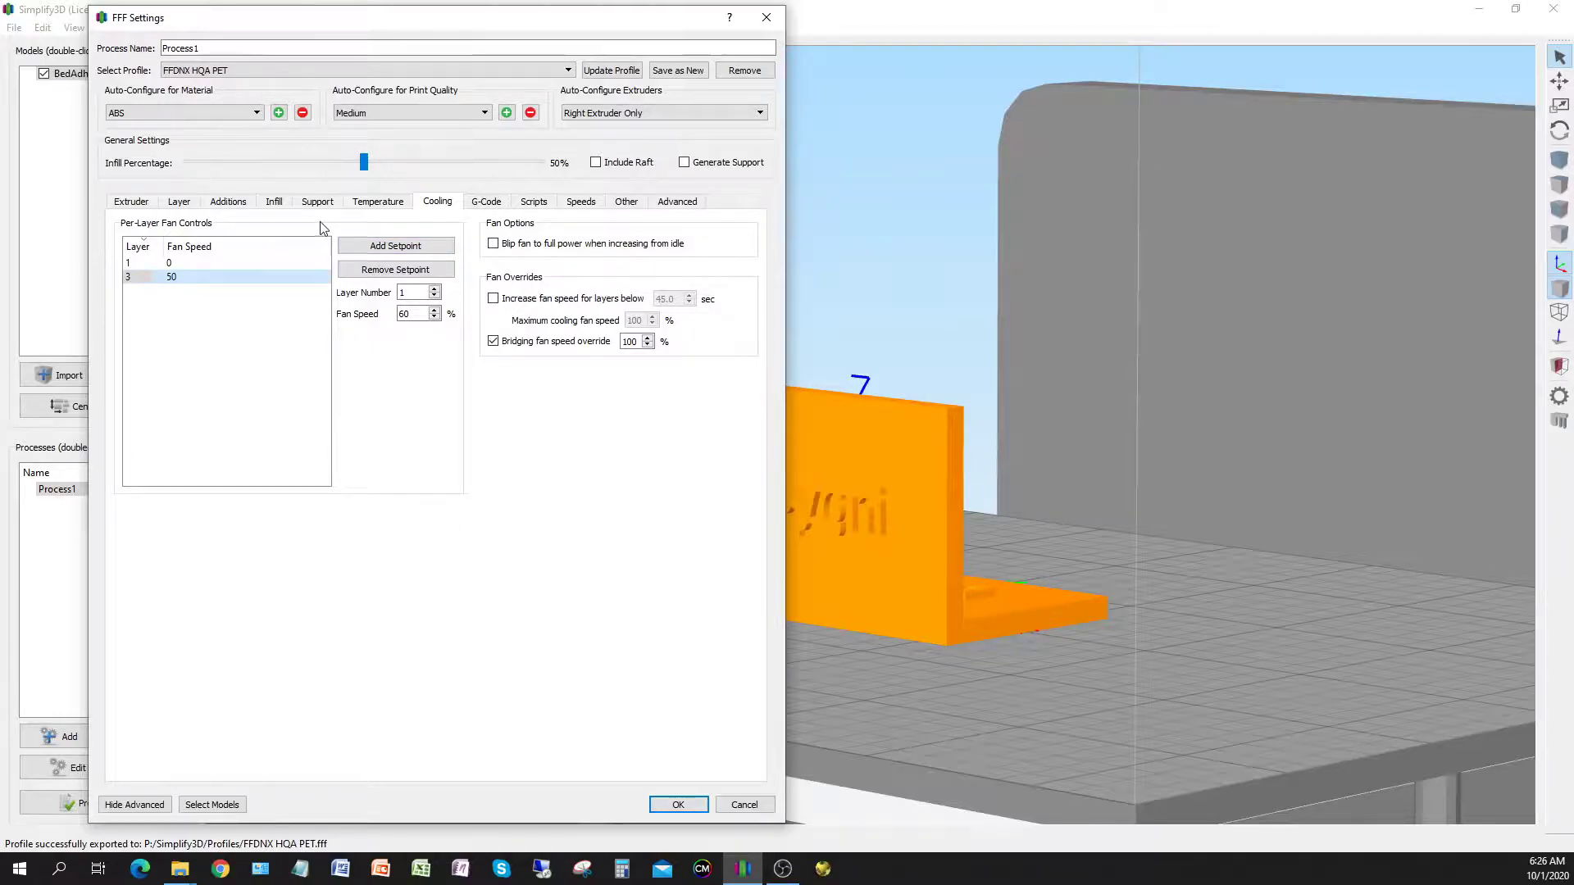
{"action": "left_click", "coordinate": [243, 301]}
{"action": "left_click", "coordinate": [578, 203]}
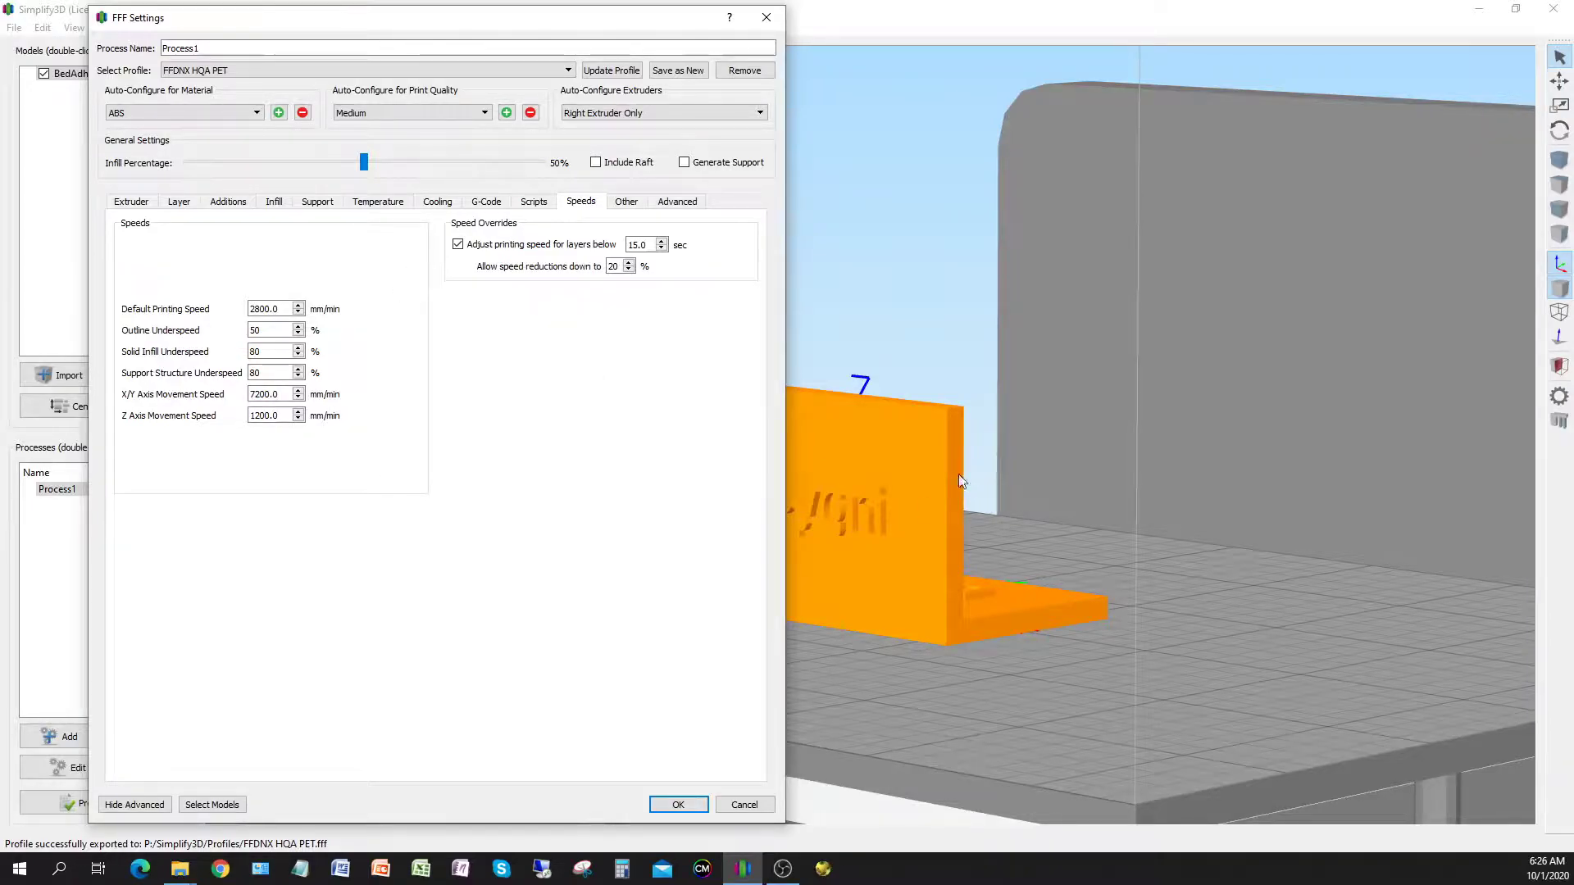
{"action": "left_click", "coordinate": [692, 804]}
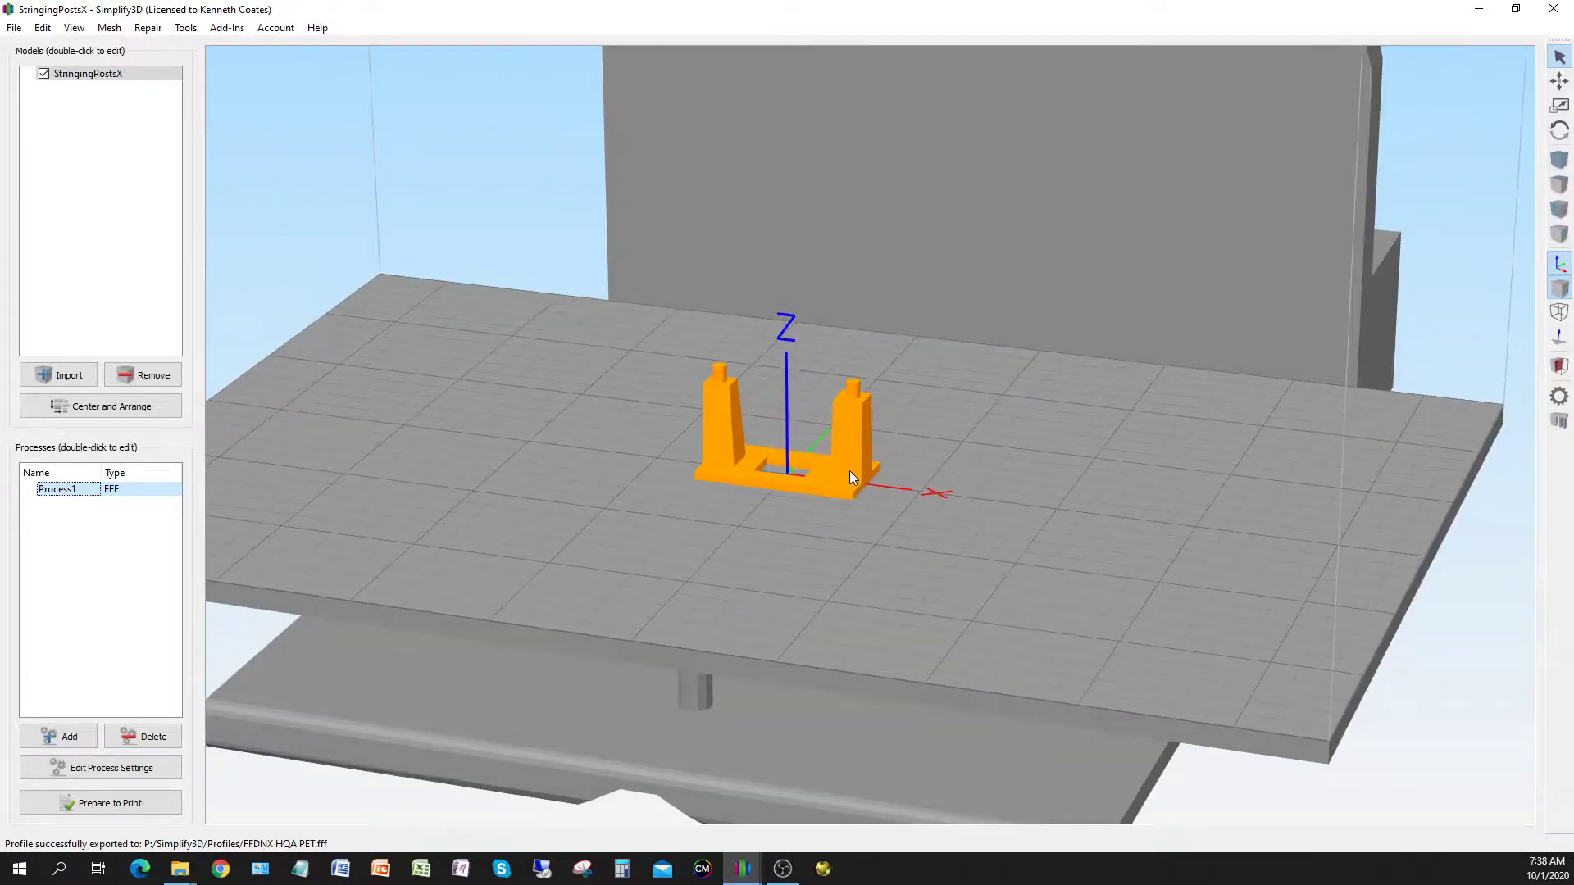
{"action": "double_click", "coordinate": [59, 489]}
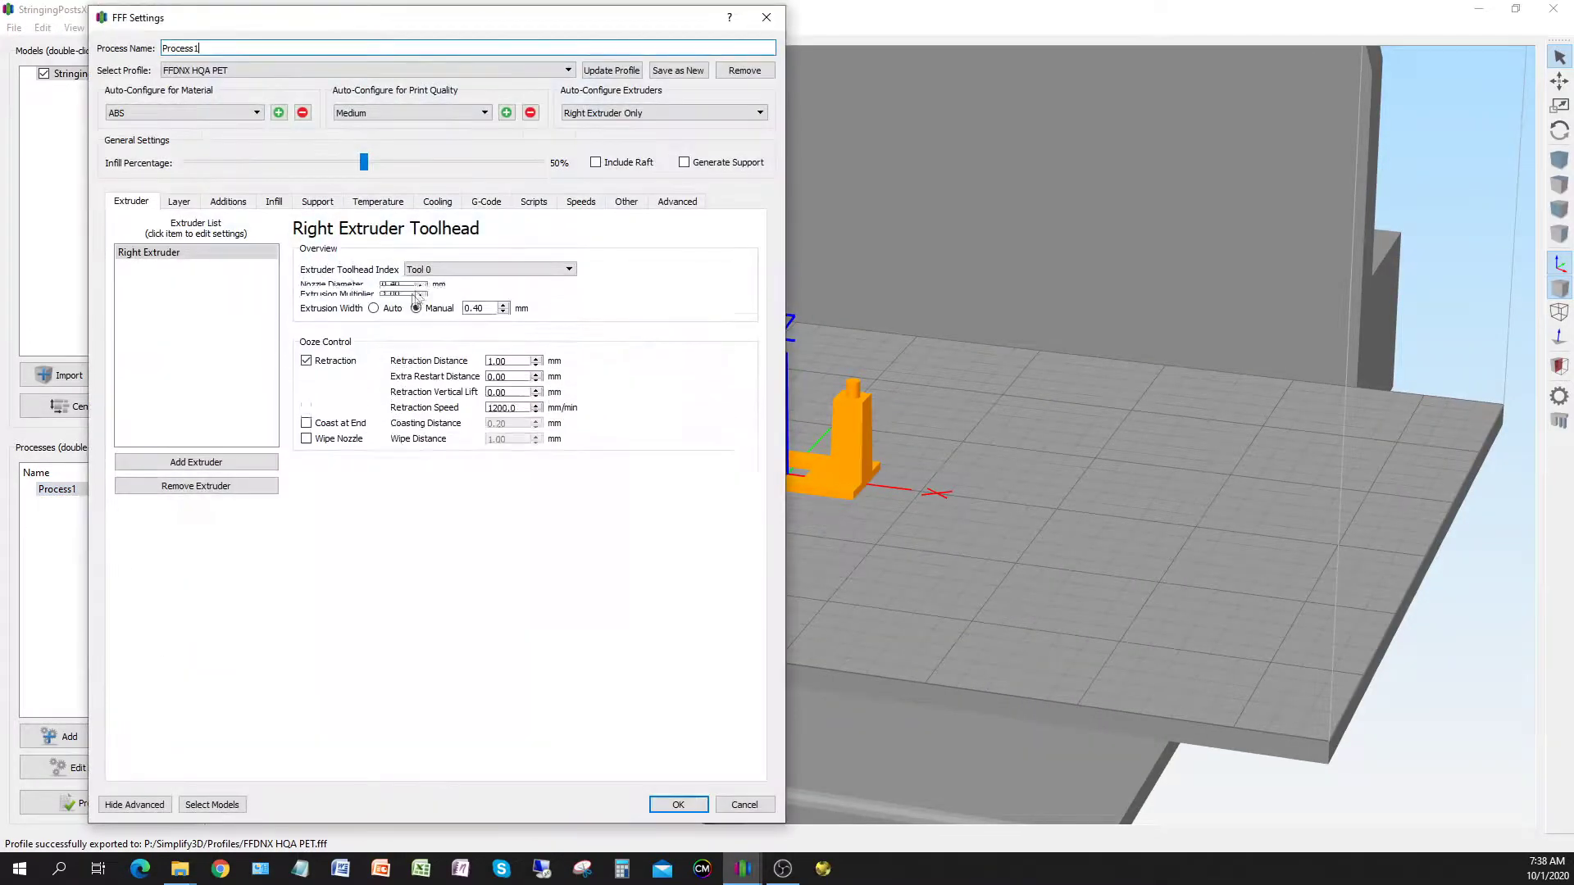
{"action": "left_click", "coordinate": [363, 203]}
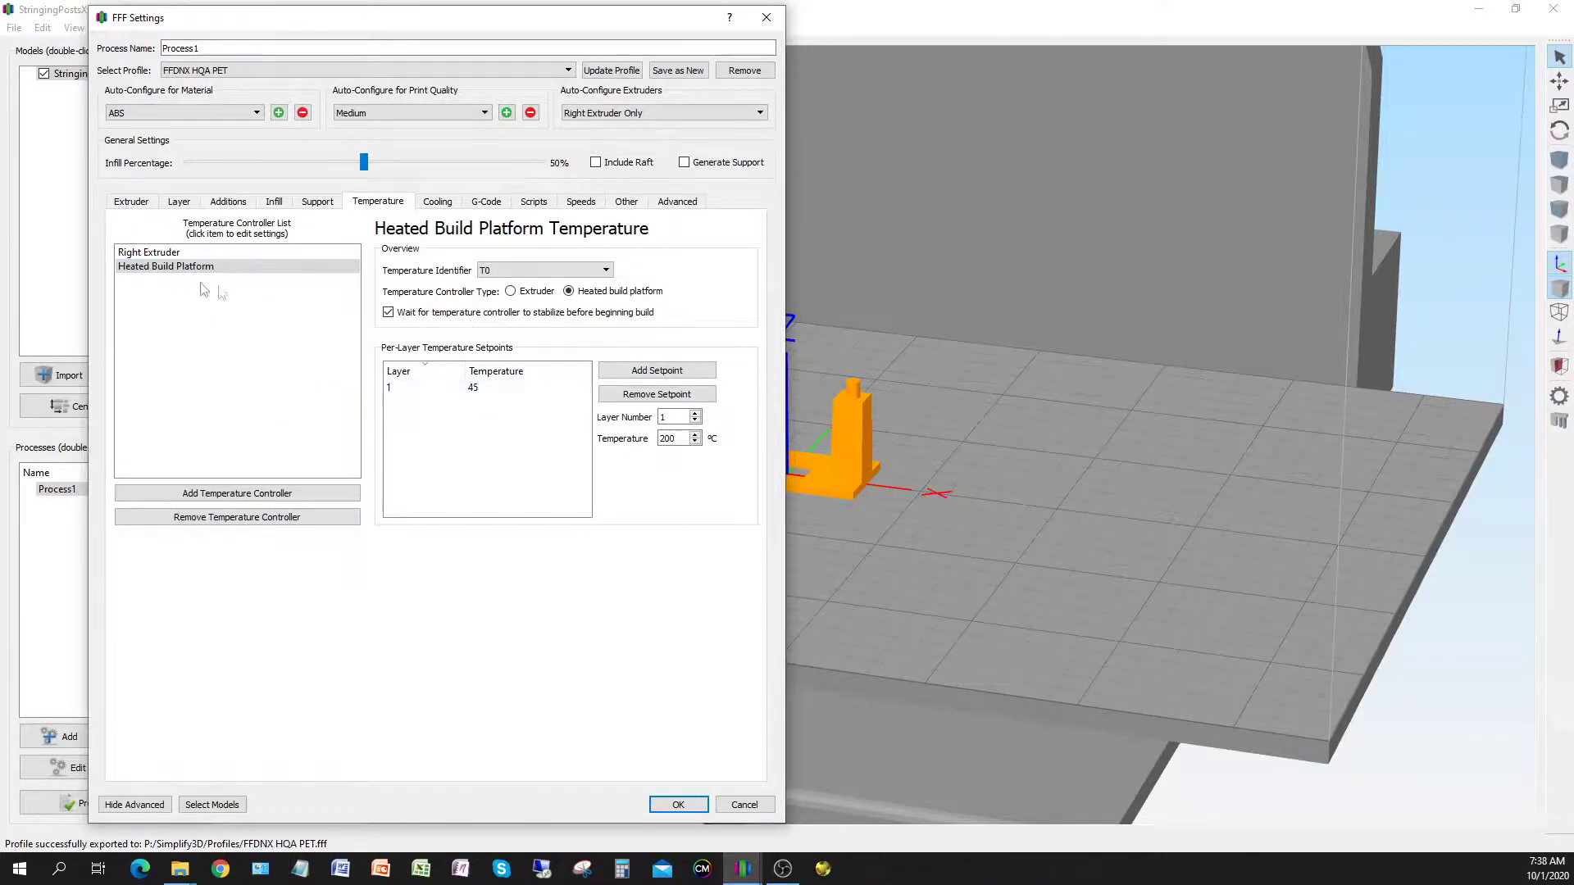
{"action": "left_click", "coordinate": [168, 255]}
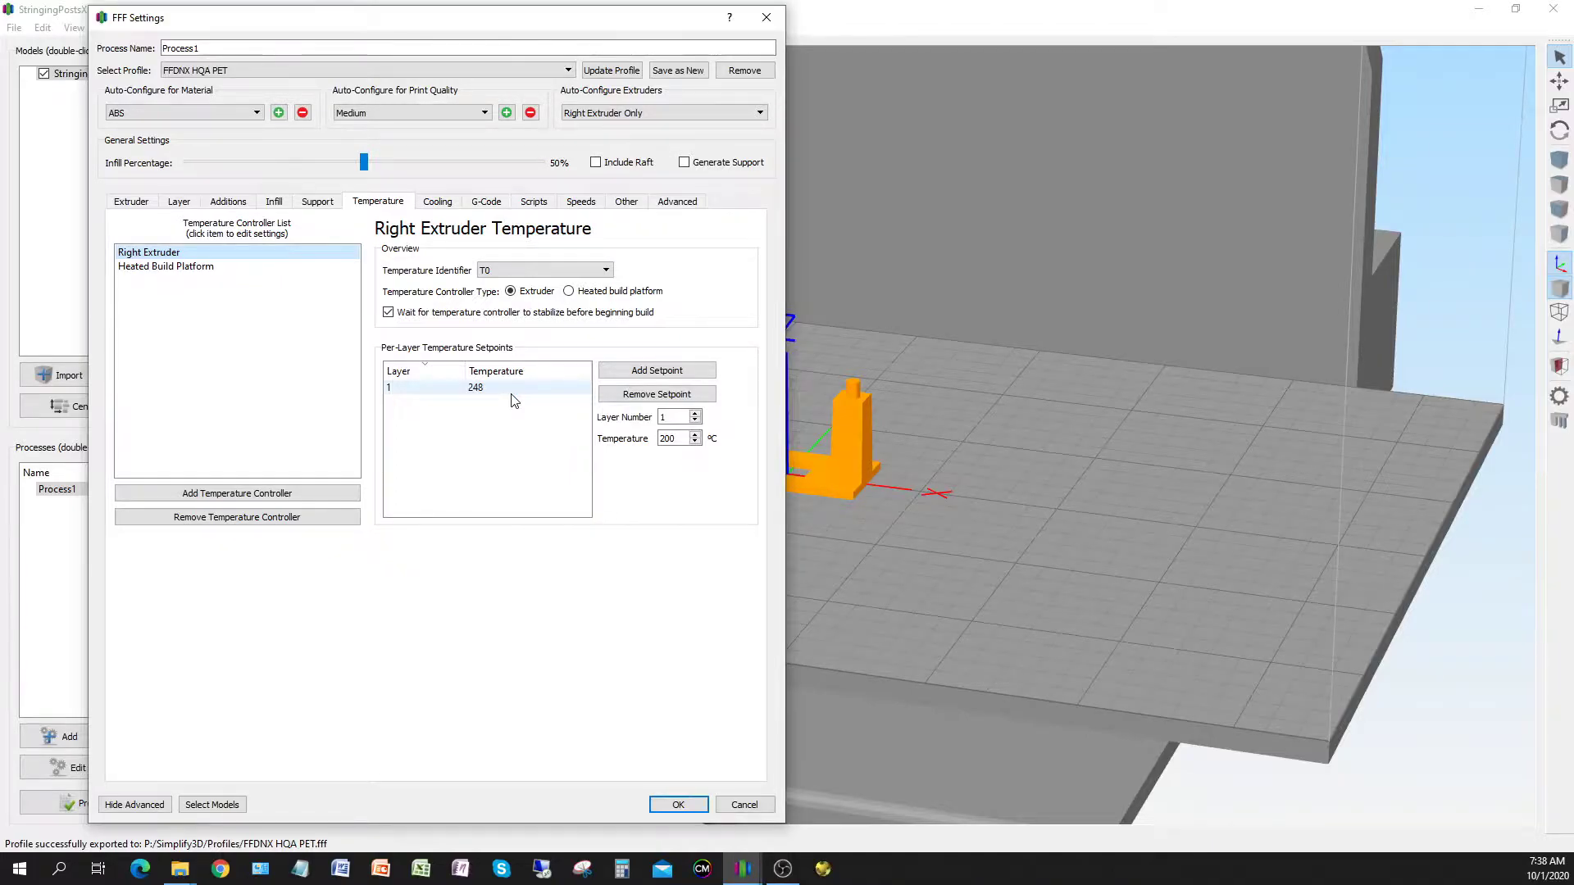
{"action": "left_click", "coordinate": [677, 805]}
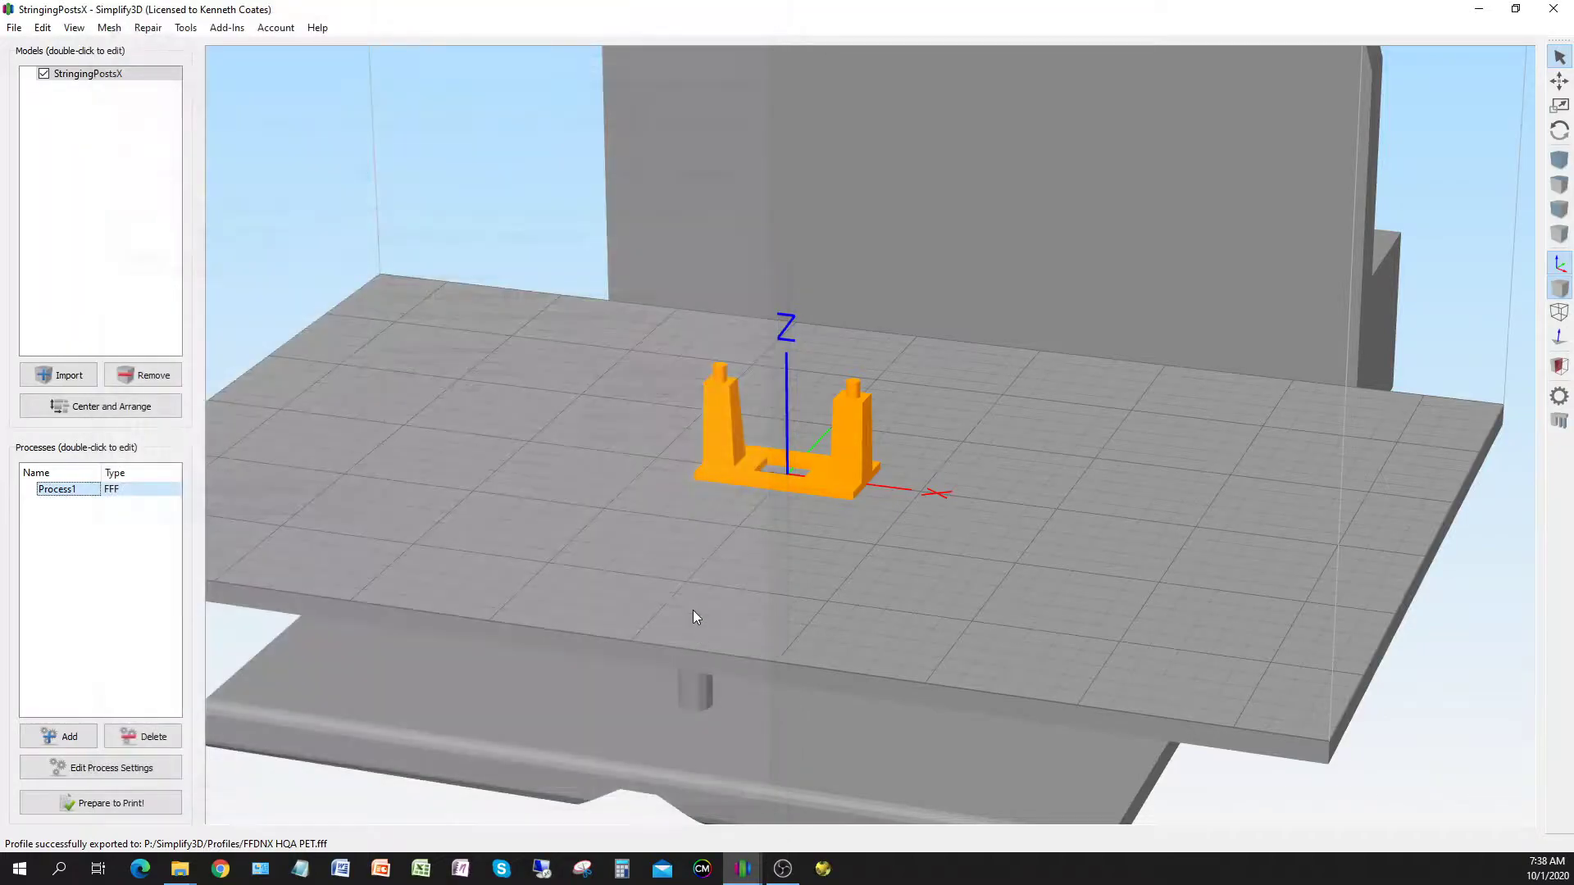
Slice StringingPostsX with Prepare to Print! and zoom into its toolpath preview.
{"action": "left_click", "coordinate": [130, 802]}
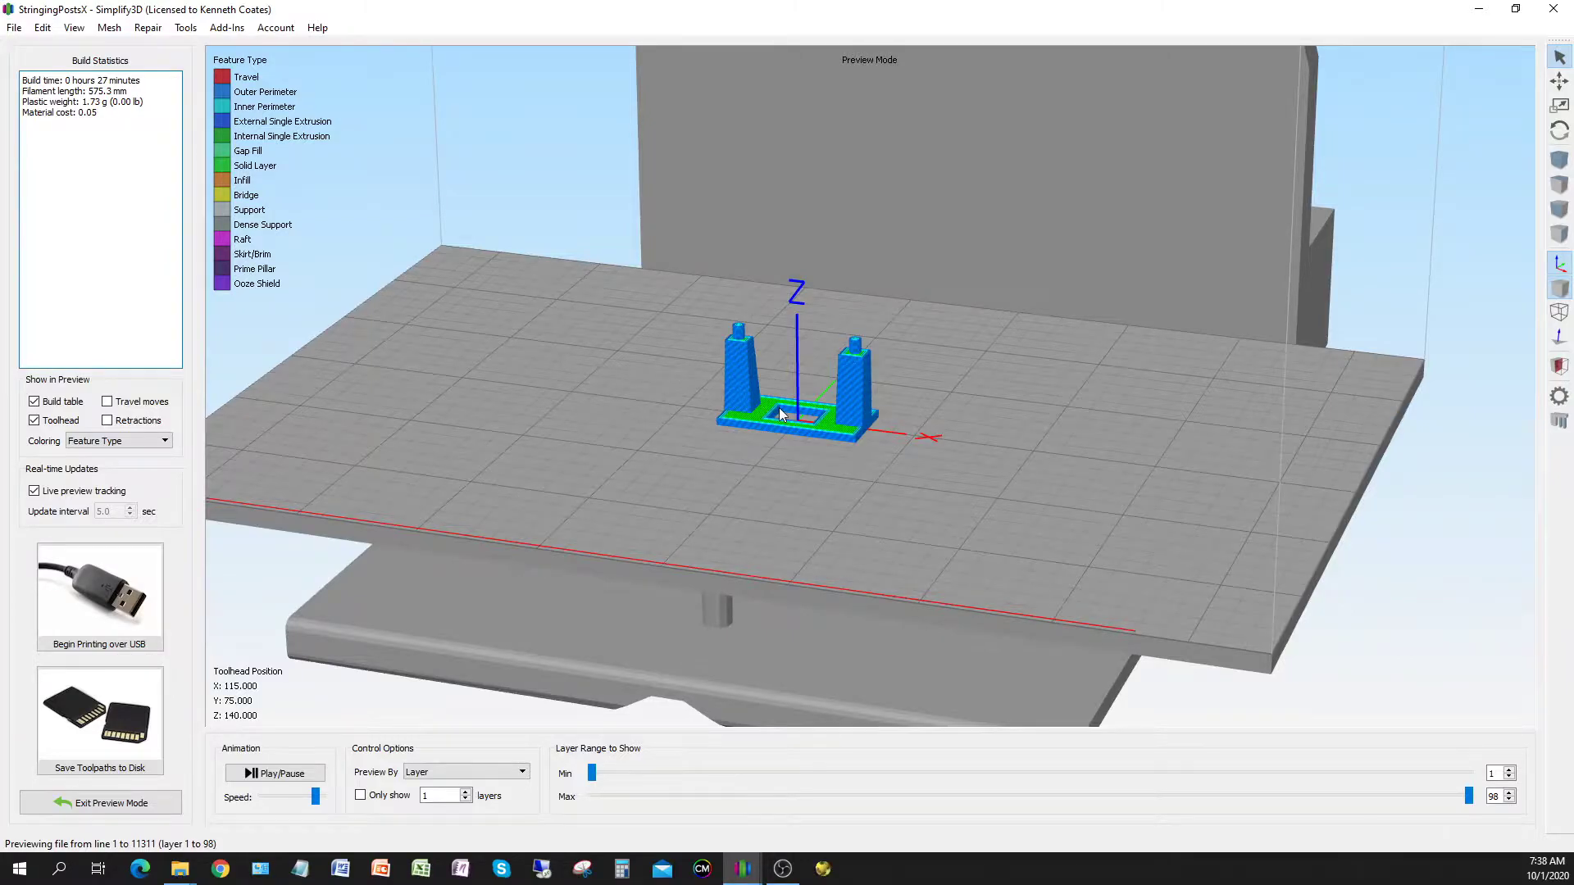
{"action": "scroll", "coordinate": [779, 406], "scroll_direction": "up", "scroll_amount": 3}
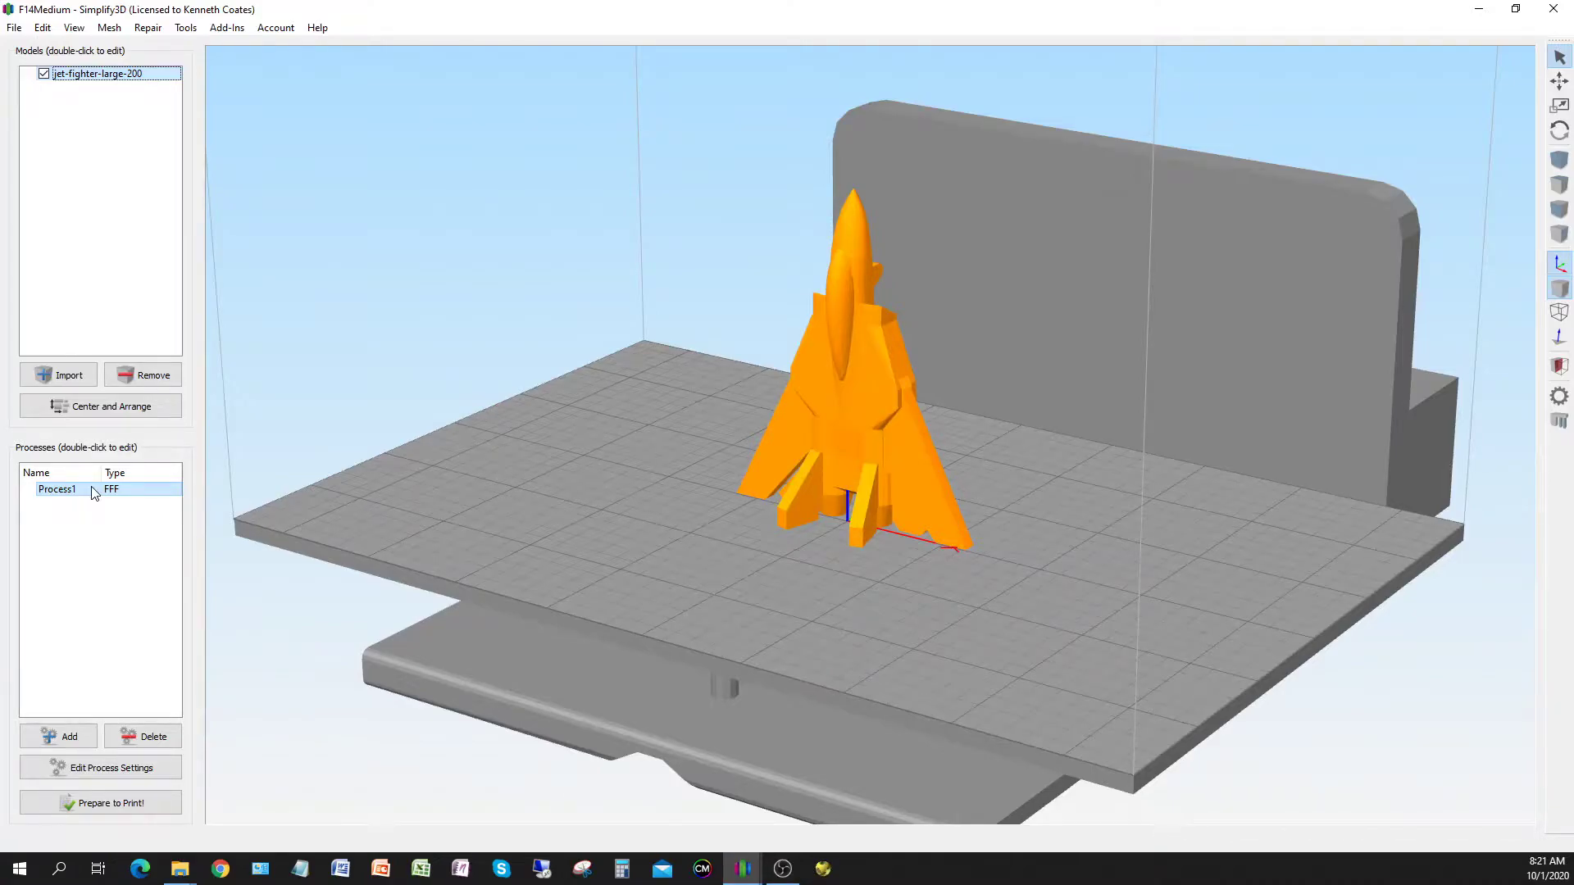
Open Process1 and review the extruder temperature, bridging and filament options, and 2800 mm/min print speed.
{"action": "double_click", "coordinate": [93, 492]}
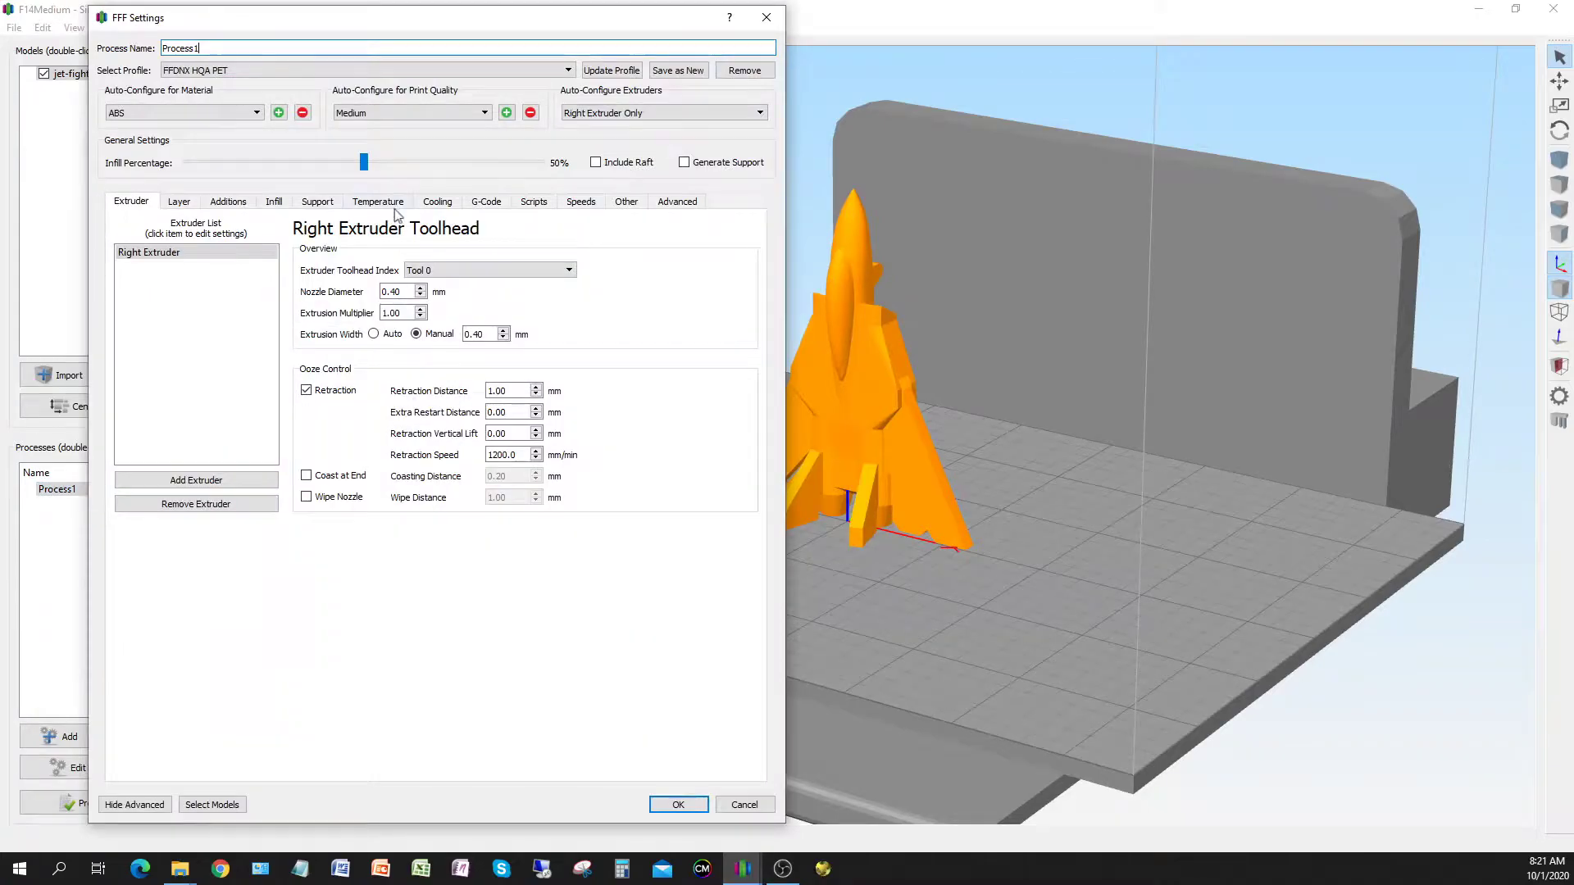
{"action": "left_click", "coordinate": [390, 203]}
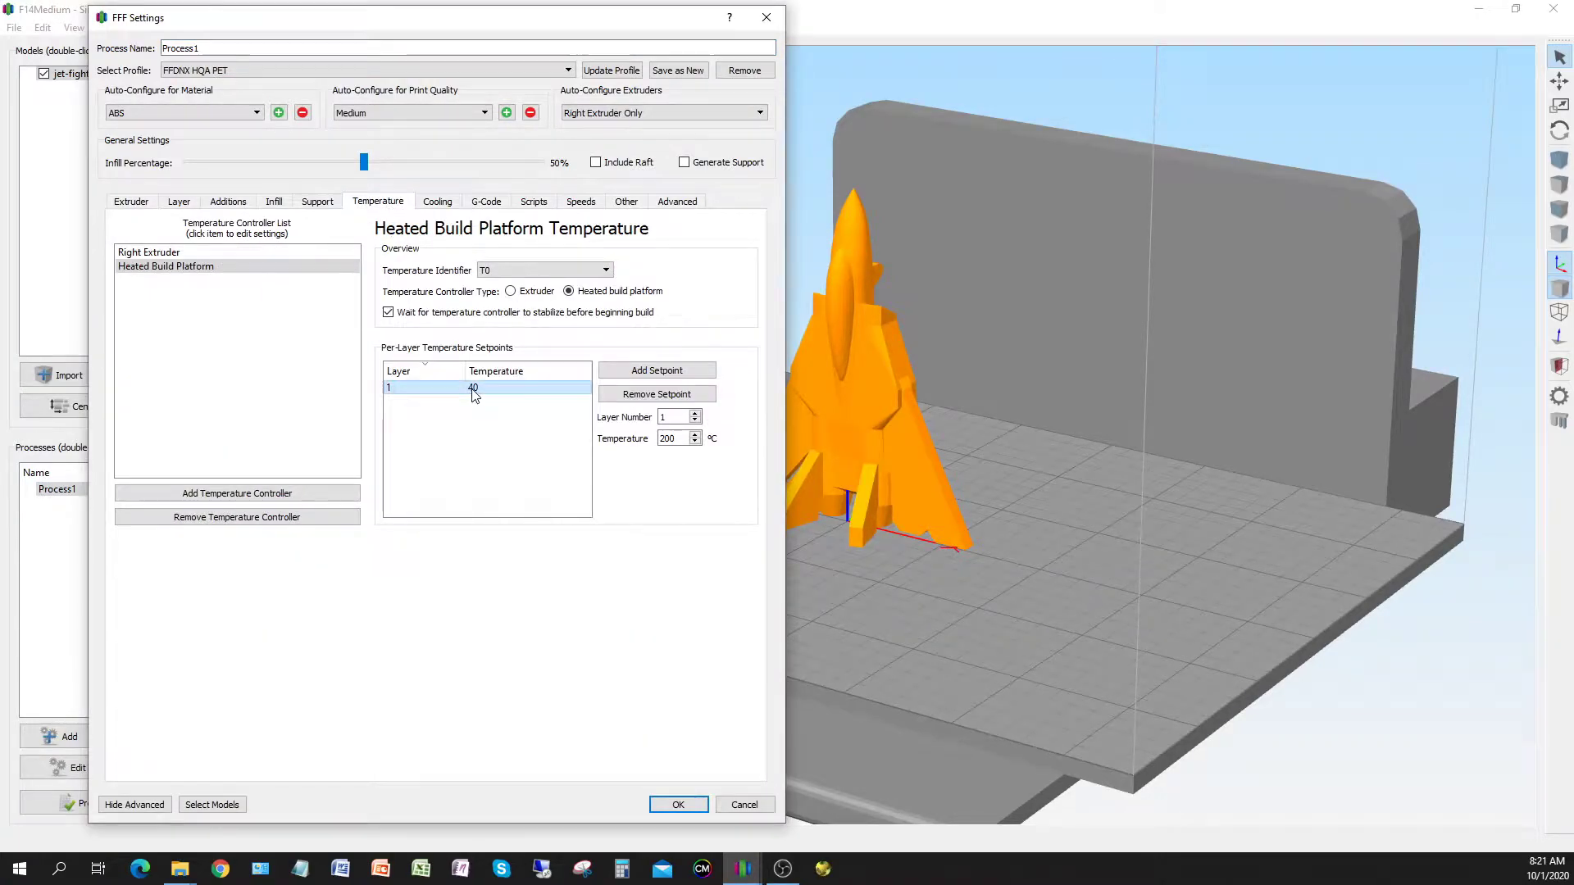
{"action": "left_click", "coordinate": [273, 254]}
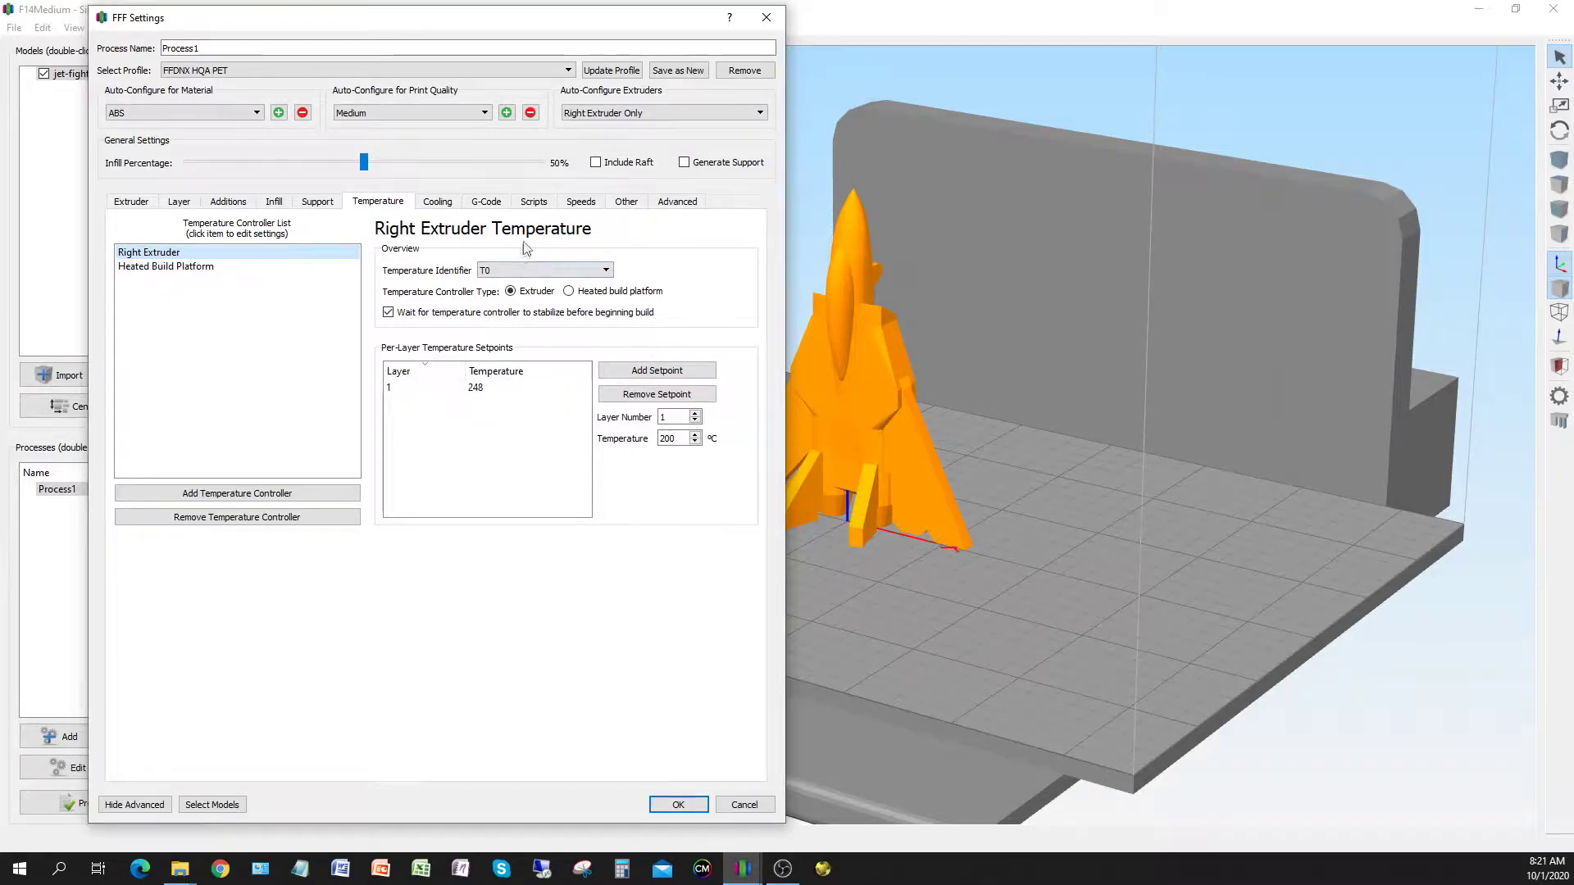
{"action": "left_click", "coordinate": [626, 205]}
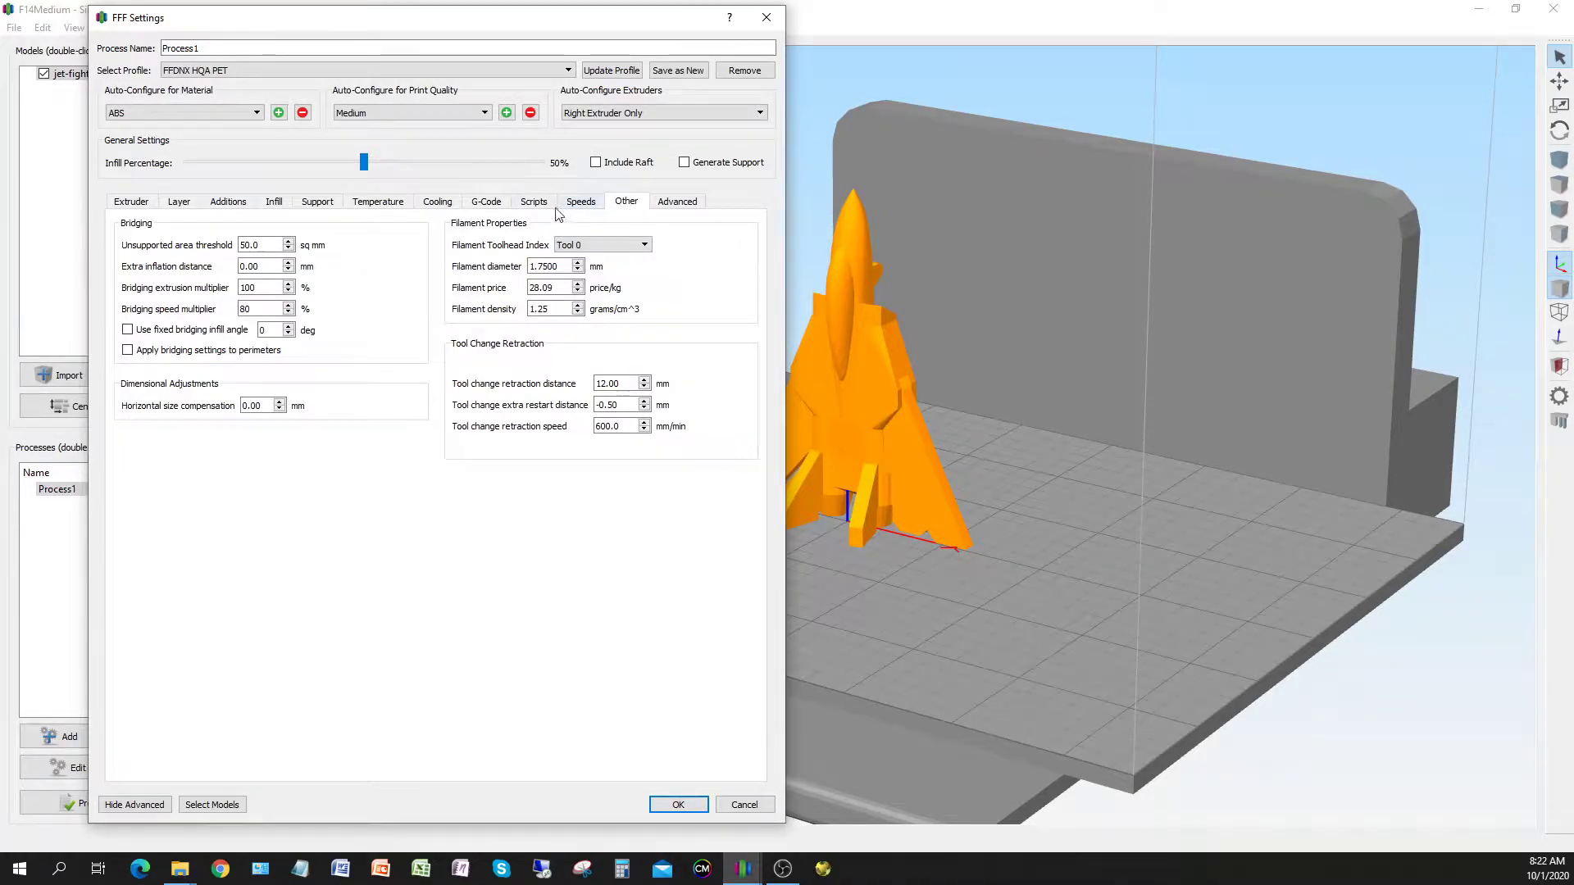
{"action": "left_click", "coordinate": [581, 205]}
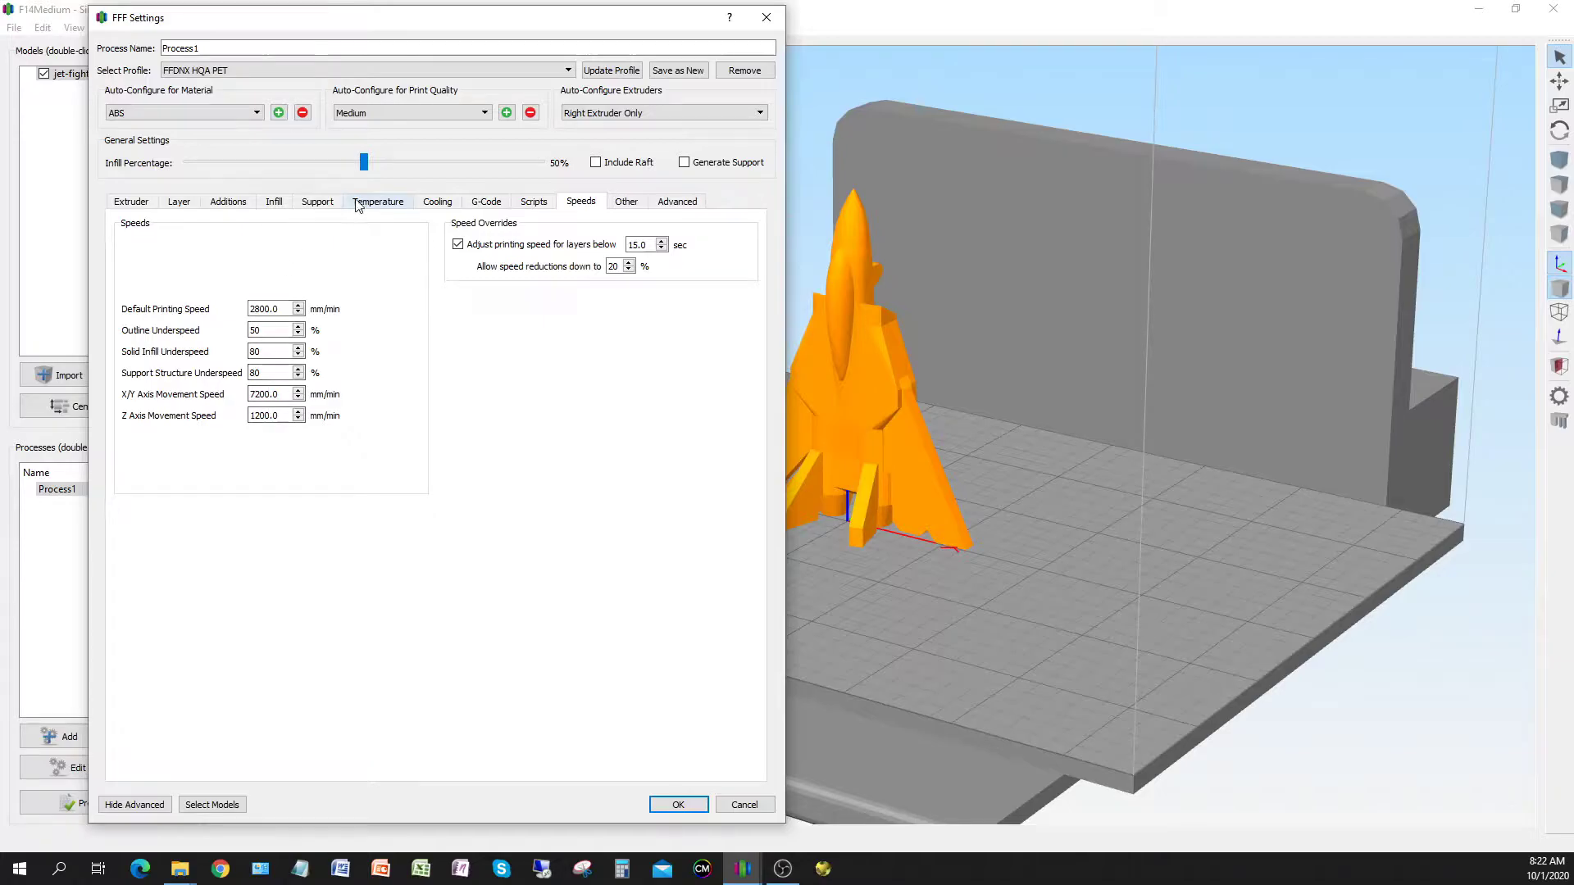
Confirm the Triangular internal fill pattern at 50% infill and close the settings with OK.
{"action": "left_click", "coordinate": [275, 203]}
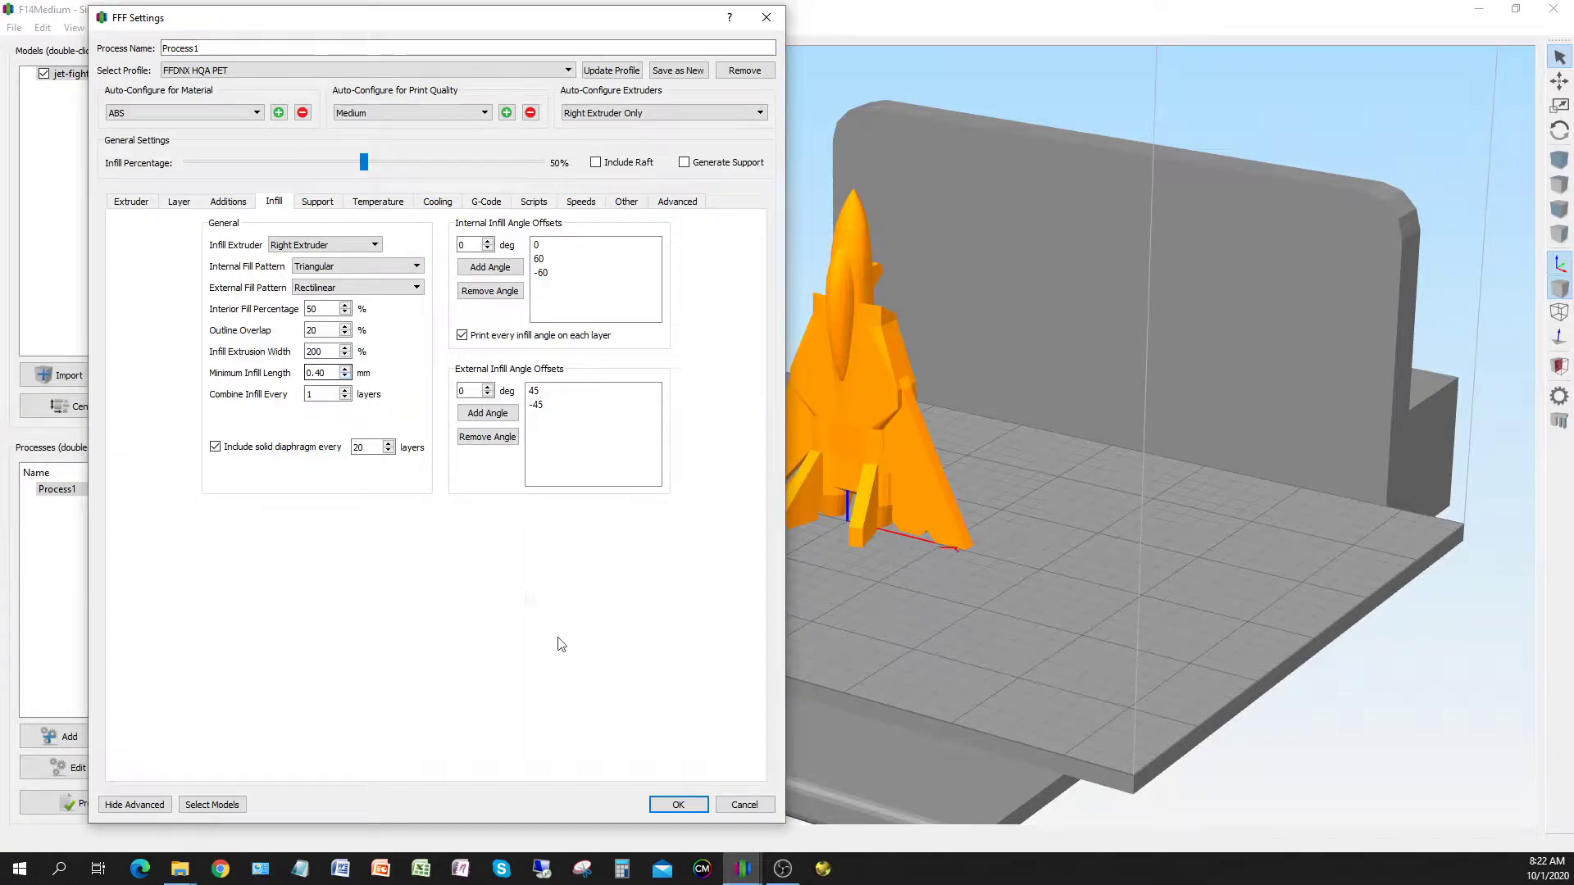
{"action": "left_click", "coordinate": [677, 804]}
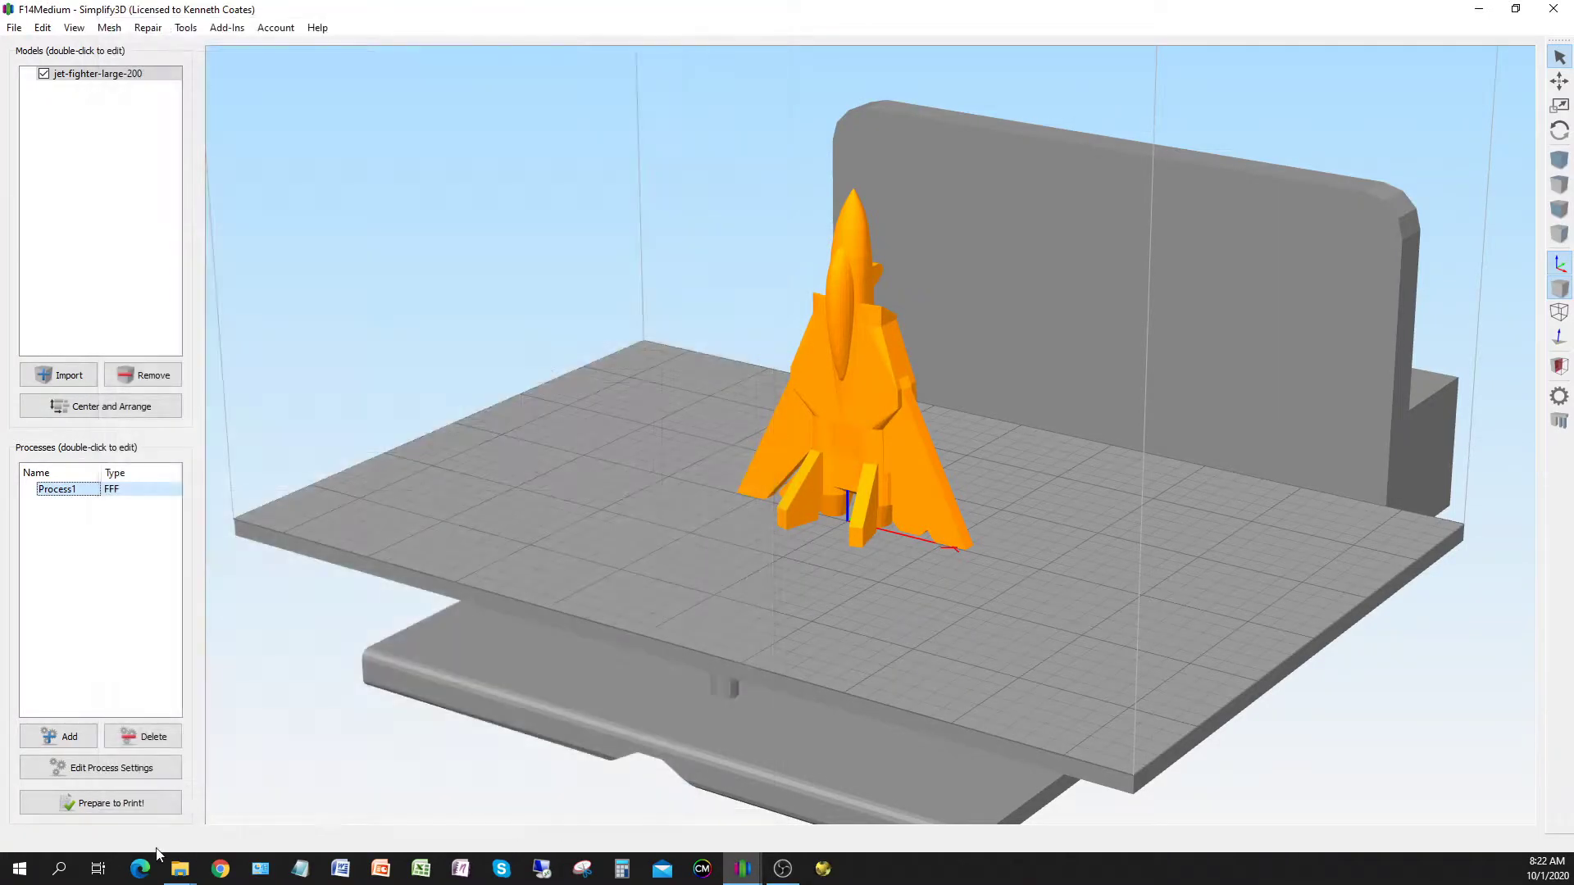
Slice the jet model and tilt and zoom the preview to a top-down view.
{"action": "left_click", "coordinate": [123, 804]}
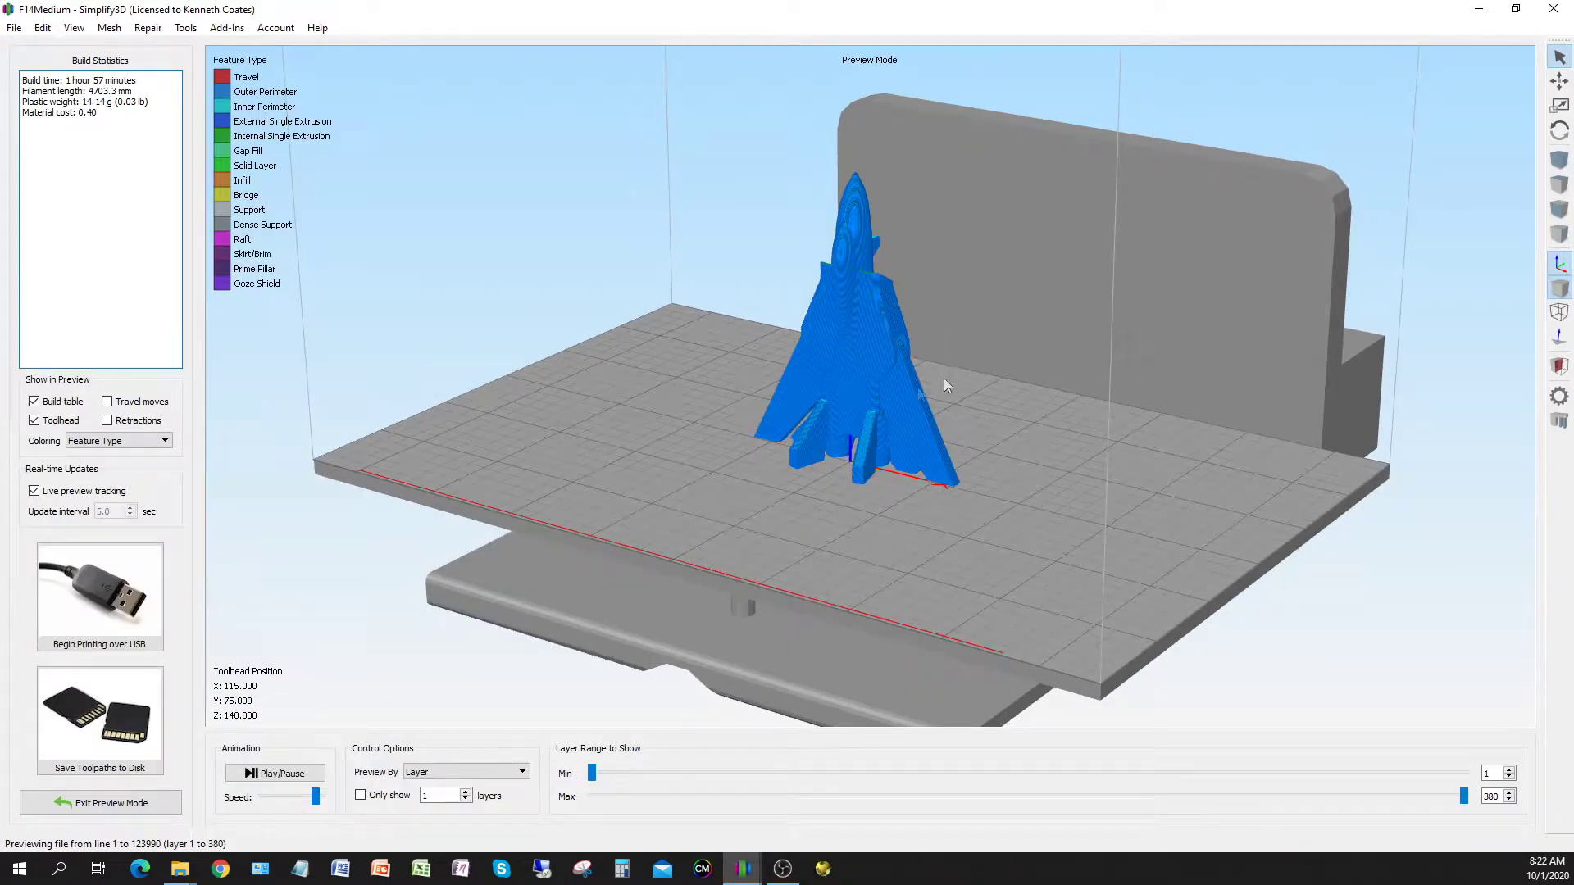
{"action": "left_click_drag", "start_coordinate": [898, 436], "coordinate": [952, 431]}
{"action": "double_click", "coordinate": [1497, 796]}
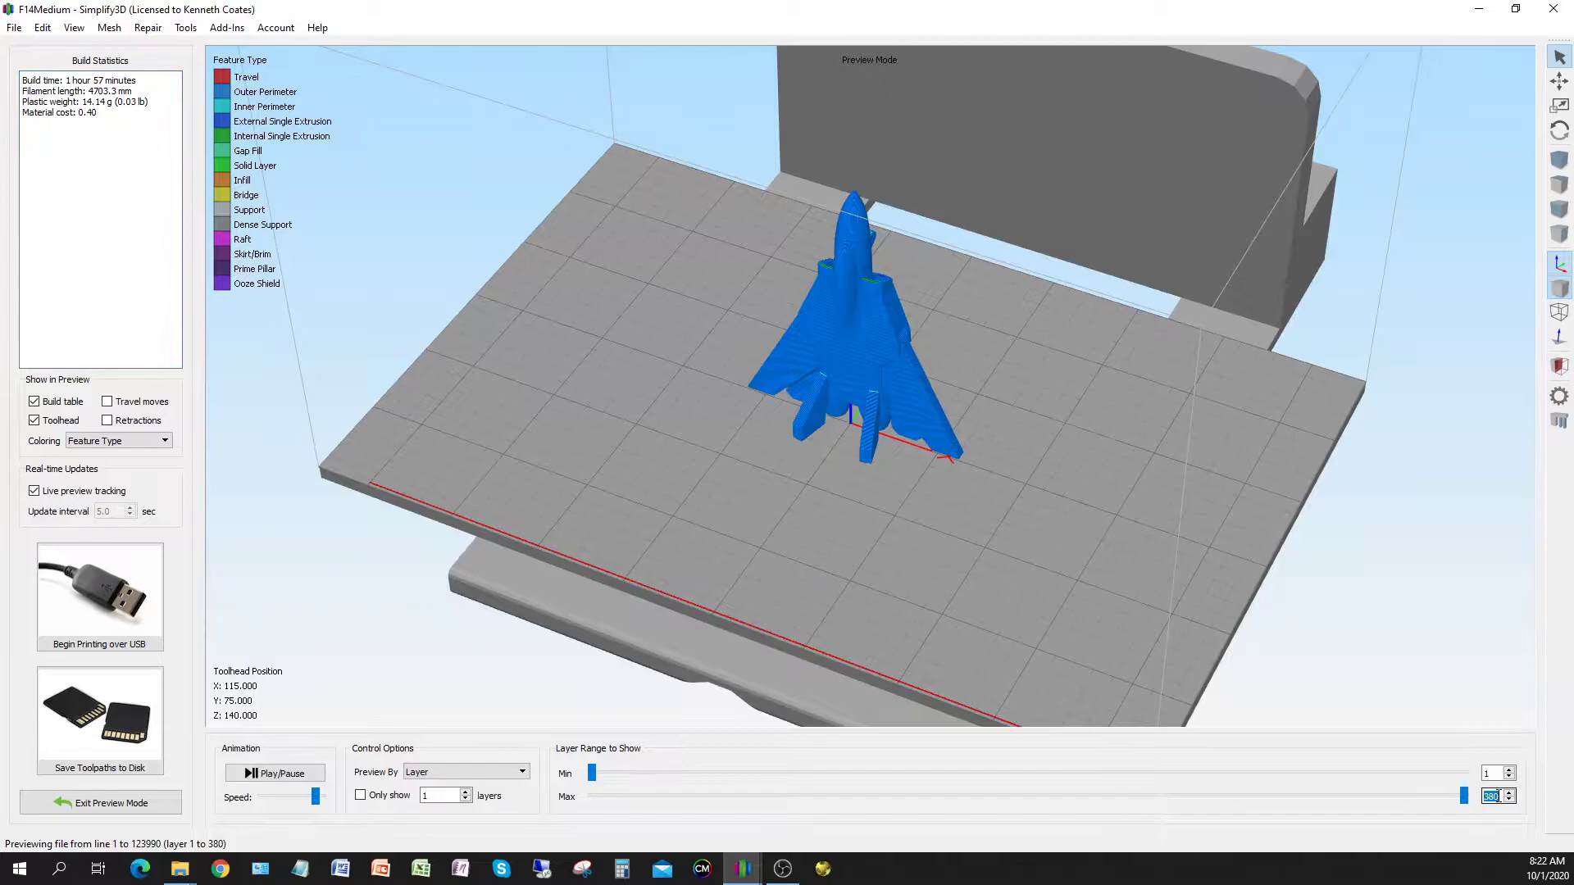
{"action": "scroll", "coordinate": [1005, 390], "scroll_direction": "up", "scroll_amount": 5}
{"action": "mouse_move", "coordinate": [1035, 356]}
{"action": "left_mouse_down"}
{"action": "mouse_move", "coordinate": [988, 513]}
{"action": "mouse_move", "coordinate": [1044, 377]}
{"action": "left_mouse_up"}
{"action": "right_click_drag", "start_coordinate": [1044, 377], "coordinate": [1029, 447]}
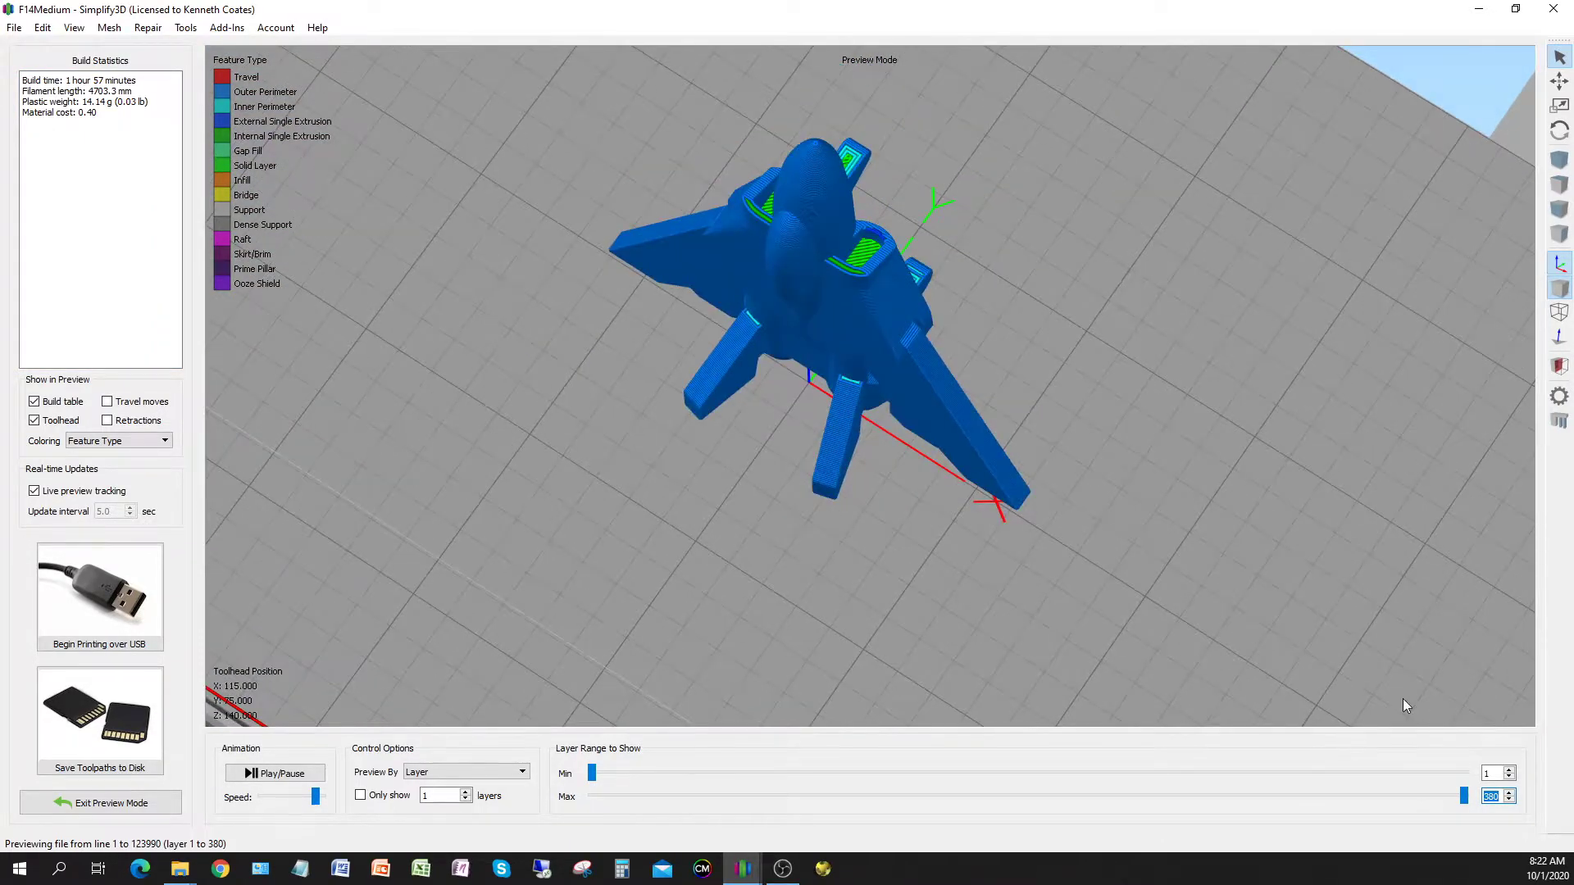
Step the top visible layer down from 361 to 187 to inspect the infill.
{"action": "key", "text": "Down"}
{"action": "key", "text": "Down"}
{"action": "key", "text": "Down"}
{"action": "key", "text": "Down"}
{"action": "key", "text": "Down"}
{"action": "key", "text": "Down"}
{"action": "key", "text": "Down"}
{"action": "key", "text": "Down"}
{"action": "key", "text": "Down"}
{"action": "key", "text": "Down"}
{"action": "key", "text": "Down"}
{"action": "key", "text": "Down"}
{"action": "key", "text": "Down"}
{"action": "key", "text": "Down"}
{"action": "key", "text": "Down"}
{"action": "key", "text": "Down"}
{"action": "key", "text": "Down"}
{"action": "key", "text": "Down"}
{"action": "key", "text": "Down"}
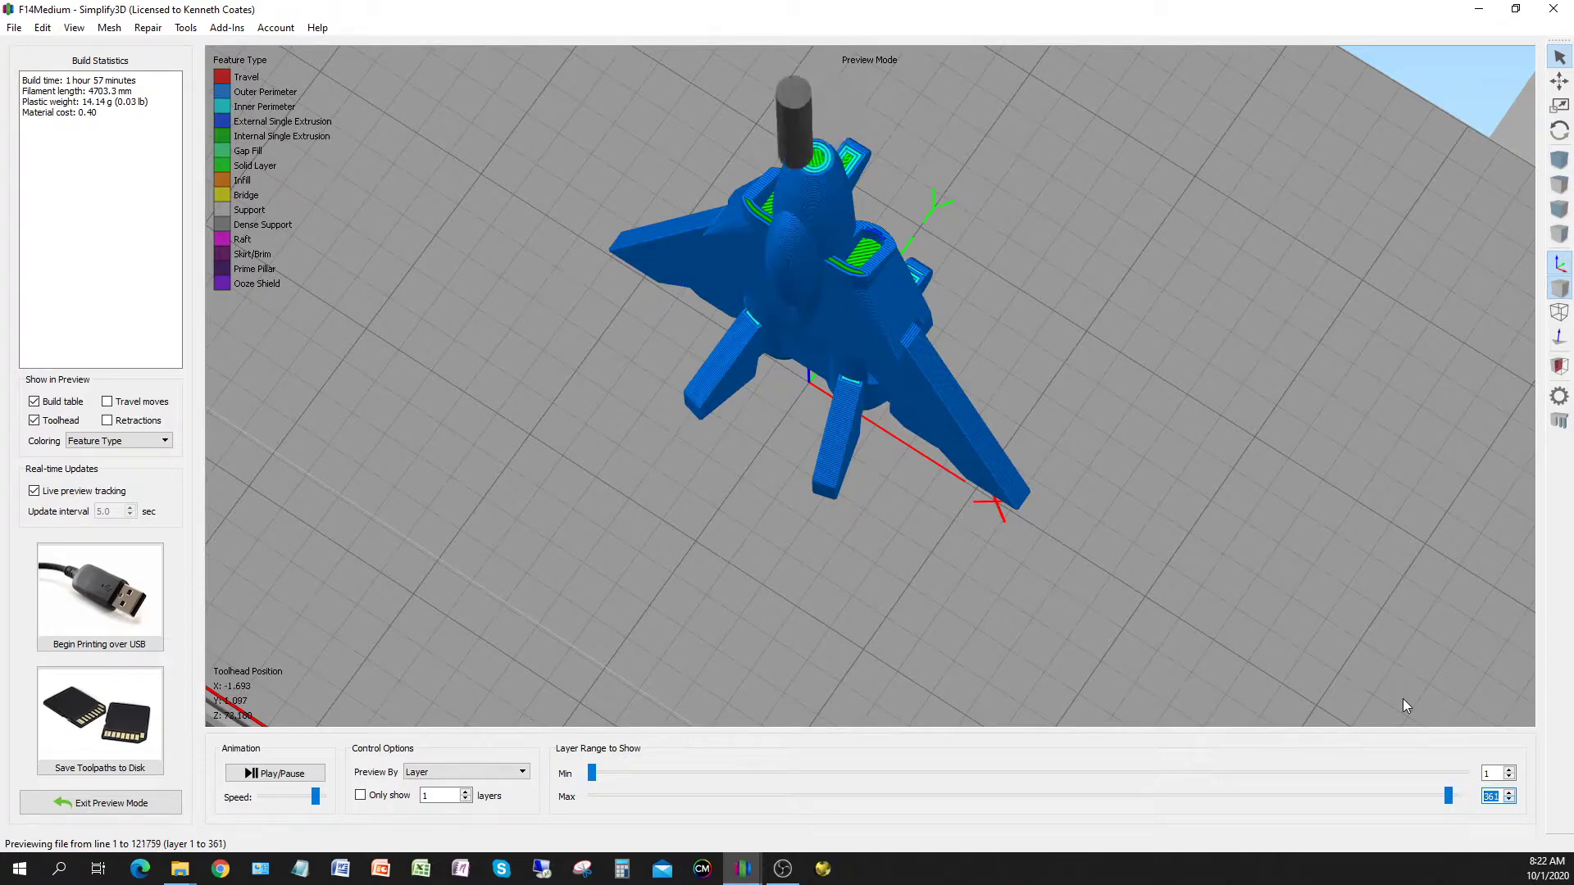
{"action": "left_click_drag", "start_coordinate": [1107, 308], "coordinate": [961, 319]}
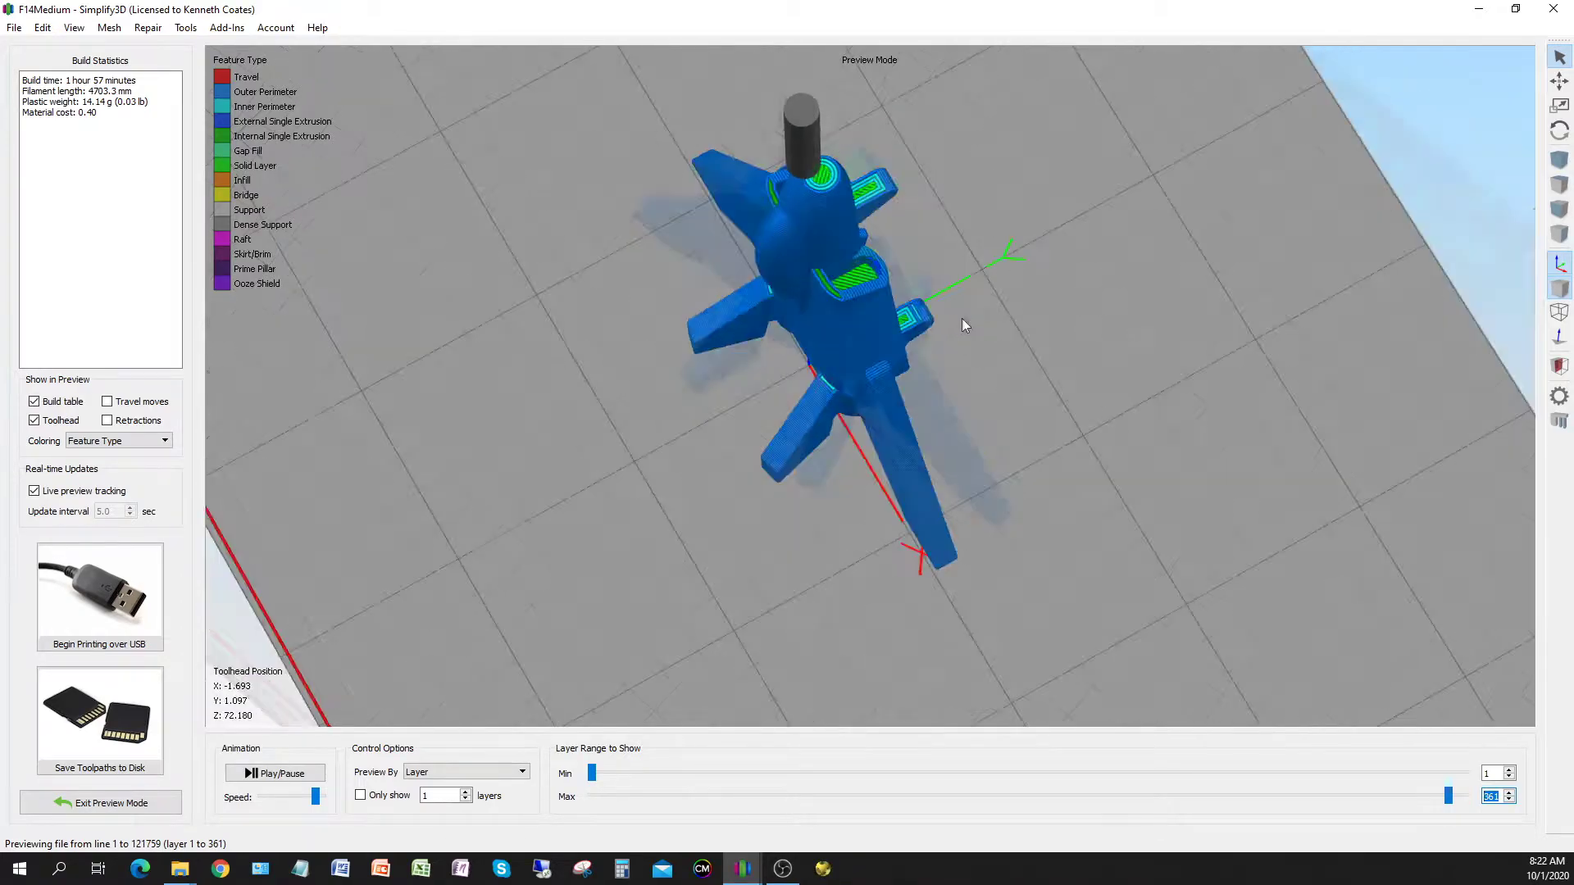
{"action": "key", "text": "Down"}
{"action": "key", "text": "Down"}
{"action": "key", "text": "Down"}
{"action": "key", "text": "Down"}
{"action": "key", "text": "Down"}
{"action": "key", "text": "Down"}
{"action": "key", "text": "Down"}
{"action": "key", "text": "Down"}
{"action": "key", "text": "Down"}
{"action": "key", "text": "Down"}
{"action": "key", "text": "Down"}
{"action": "key", "text": "Down"}
{"action": "key", "text": "Down"}
{"action": "key", "text": "Down"}
{"action": "key", "text": "Down"}
{"action": "key", "text": "Down"}
{"action": "key", "text": "Down"}
{"action": "key", "text": "Down"}
{"action": "key", "text": "Down"}
{"action": "key", "text": "Down"}
{"action": "key", "text": "Down"}
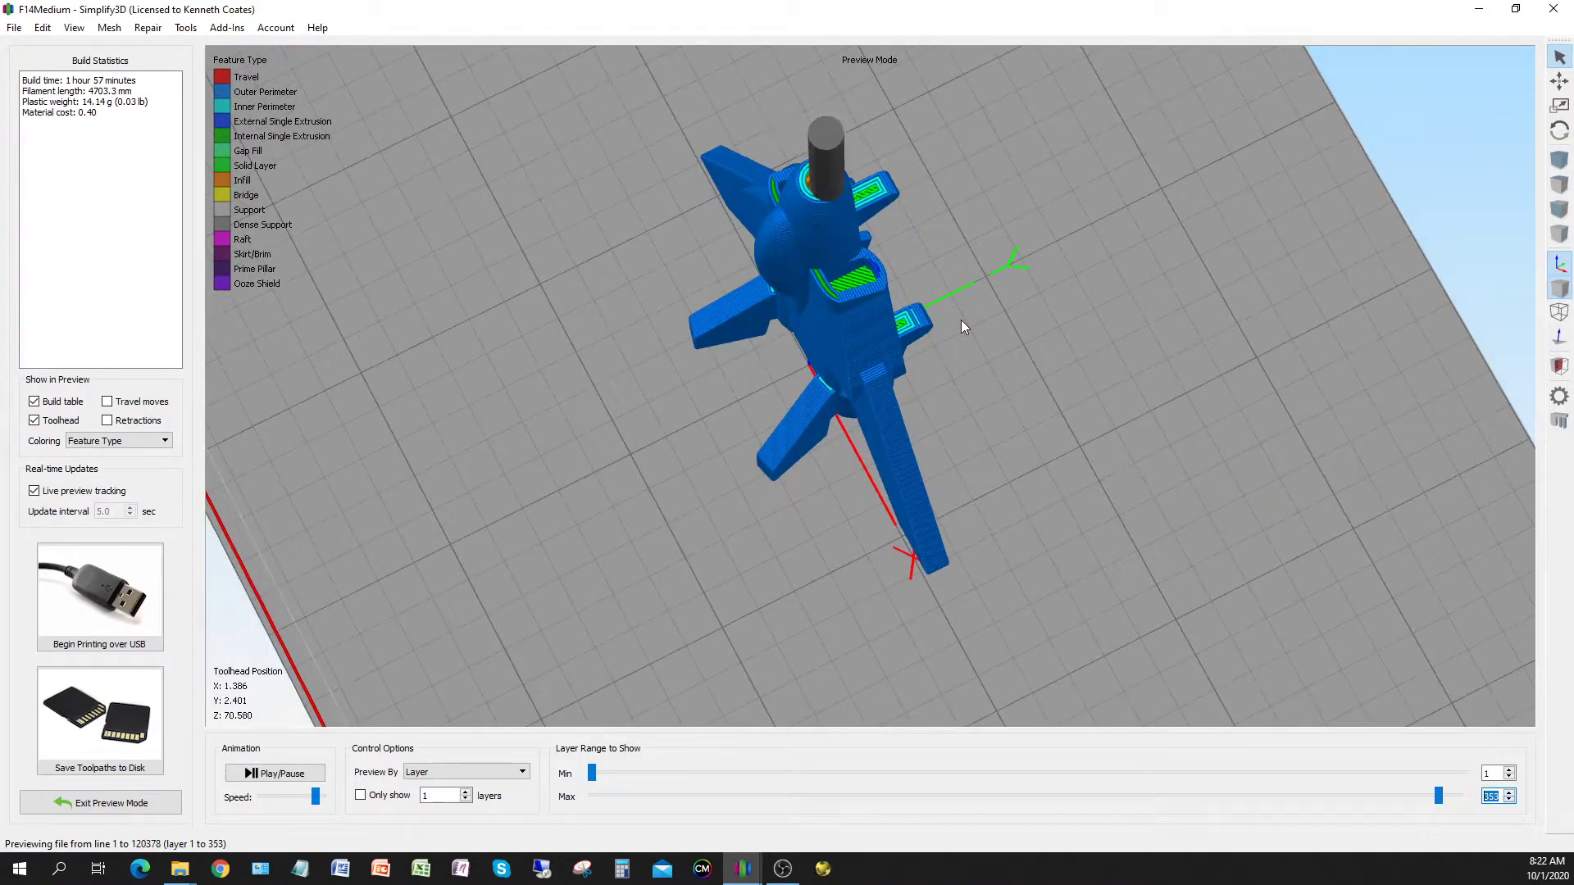
{"action": "key", "text": "Down"}
{"action": "key", "text": "Down"}
{"action": "key", "text": "Down"}
{"action": "key", "text": "Down"}
{"action": "key", "text": "Down"}
{"action": "key", "text": "Down"}
{"action": "key", "text": "Down"}
{"action": "key", "text": "Down"}
{"action": "key", "text": "Down"}
{"action": "key", "text": "Down"}
{"action": "key", "text": "Down"}
{"action": "key", "text": "Down"}
{"action": "key", "text": "Down"}
{"action": "key", "text": "Down"}
{"action": "key", "text": "Down"}
{"action": "key", "text": "Down"}
{"action": "key", "text": "Down"}
{"action": "key", "text": "Down"}
{"action": "key", "text": "Down"}
{"action": "key", "text": "Down"}
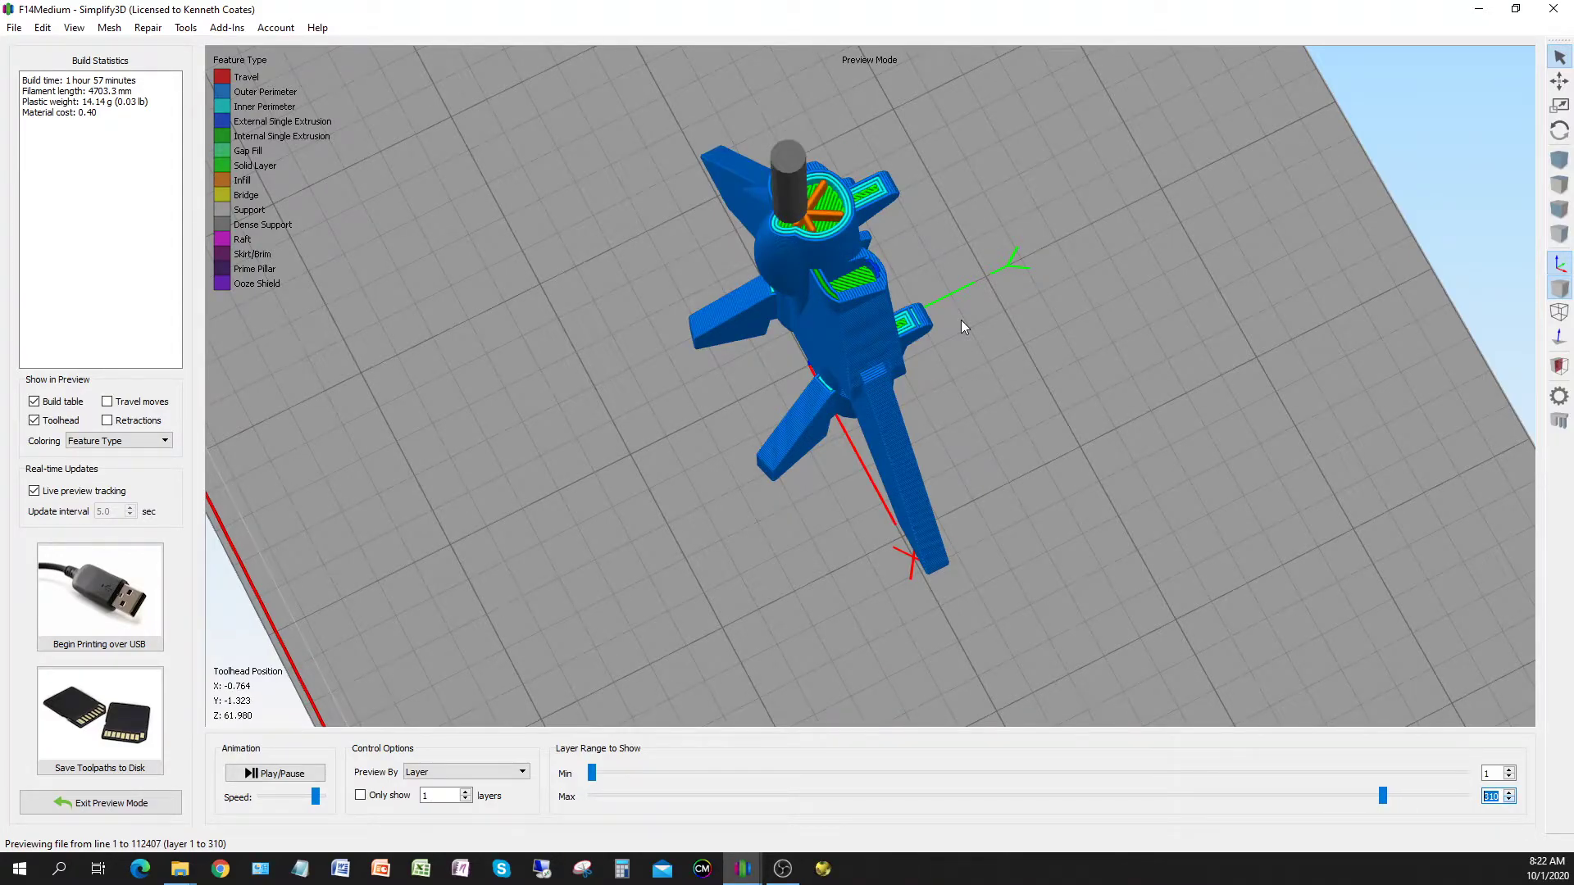
{"action": "key", "text": "Down"}
{"action": "key", "text": "Down"}
{"action": "key", "text": "Down"}
{"action": "key", "text": "Down"}
{"action": "key", "text": "Down"}
{"action": "key", "text": "Down"}
{"action": "key", "text": "Down"}
{"action": "key", "text": "Down"}
{"action": "key", "text": "Down"}
{"action": "key", "text": "Down"}
{"action": "key", "text": "Down"}
{"action": "key", "text": "Down"}
{"action": "key", "text": "Down"}
{"action": "key", "text": "Down"}
{"action": "key", "text": "Down"}
{"action": "key", "text": "Down"}
{"action": "key", "text": "Down"}
{"action": "key", "text": "Down"}
{"action": "key", "text": "Down"}
{"action": "key", "text": "Down"}
{"action": "key", "text": "Down"}
{"action": "key", "text": "Down"}
{"action": "key", "text": "Down"}
{"action": "key", "text": "Down"}
{"action": "key", "text": "Down"}
{"action": "key", "text": "Down"}
{"action": "key", "text": "Down"}
{"action": "key", "text": "Down"}
{"action": "key", "text": "Down"}
{"action": "key", "text": "Down"}
{"action": "key", "text": "Down"}
{"action": "key", "text": "Down"}
{"action": "key", "text": "Down"}
{"action": "key", "text": "Down"}
{"action": "key", "text": "Down"}
{"action": "key", "text": "Down"}
{"action": "key", "text": "Down"}
{"action": "key", "text": "Down"}
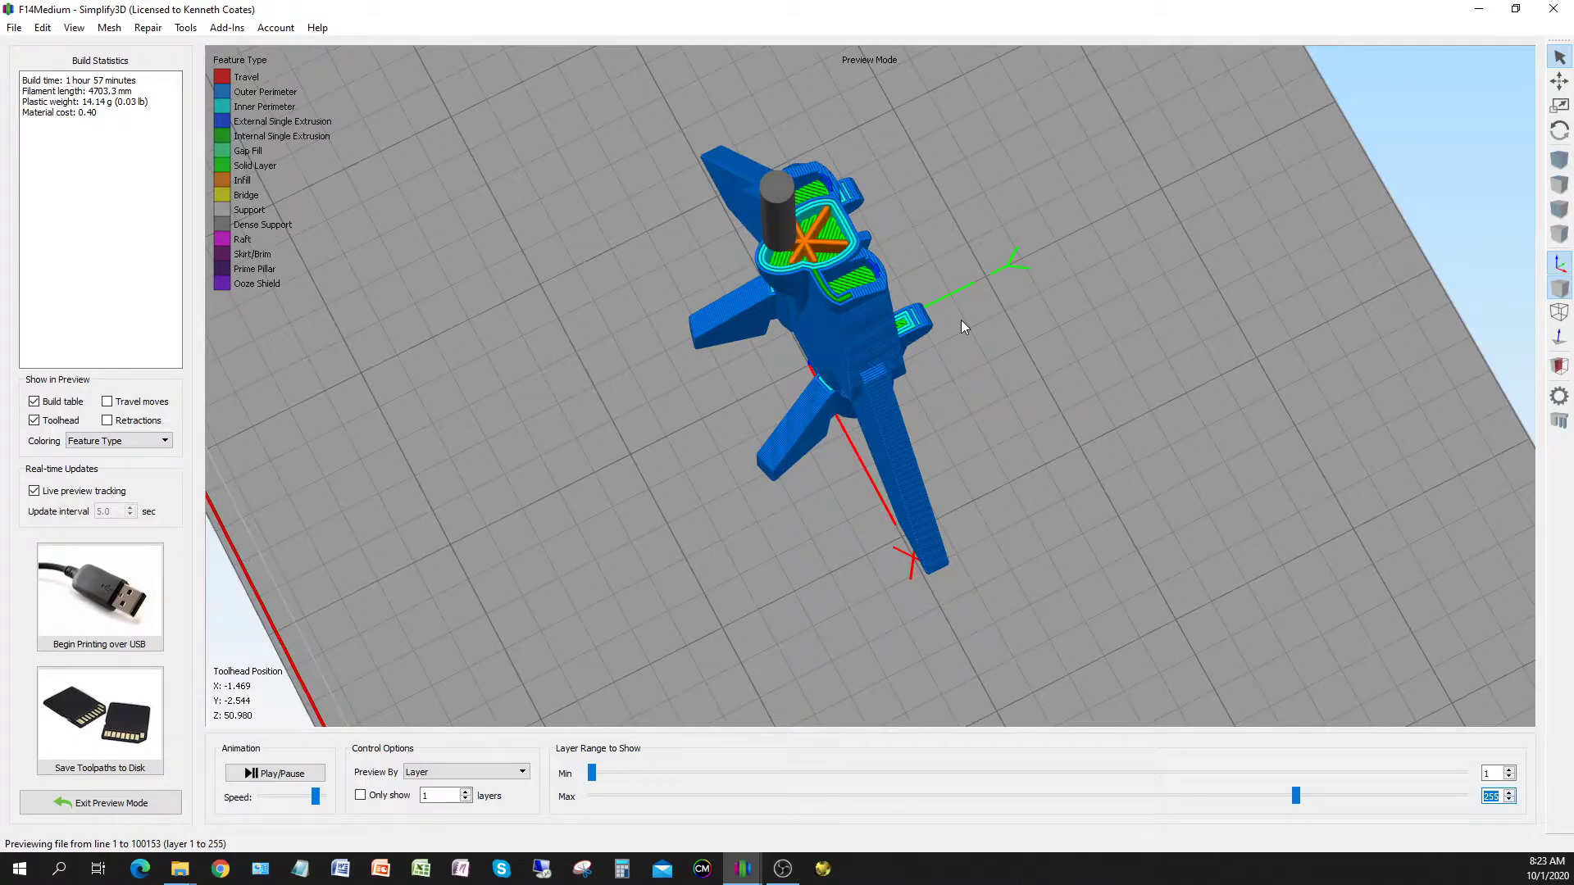
{"action": "key", "text": "Down"}
{"action": "key", "text": "Down"}
{"action": "key", "text": "Down"}
{"action": "key", "text": "Down"}
{"action": "key", "text": "Down"}
{"action": "key", "text": "Down"}
{"action": "key", "text": "Down"}
{"action": "key", "text": "Down"}
{"action": "key", "text": "Down"}
{"action": "key", "text": "Down"}
{"action": "key", "text": "Down"}
{"action": "key", "text": "Down"}
{"action": "key", "text": "Down"}
{"action": "key", "text": "Down"}
{"action": "key", "text": "Down"}
{"action": "key", "text": "Down"}
{"action": "key", "text": "Down"}
{"action": "key", "text": "Down"}
{"action": "key", "text": "Down"}
{"action": "key", "text": "Down"}
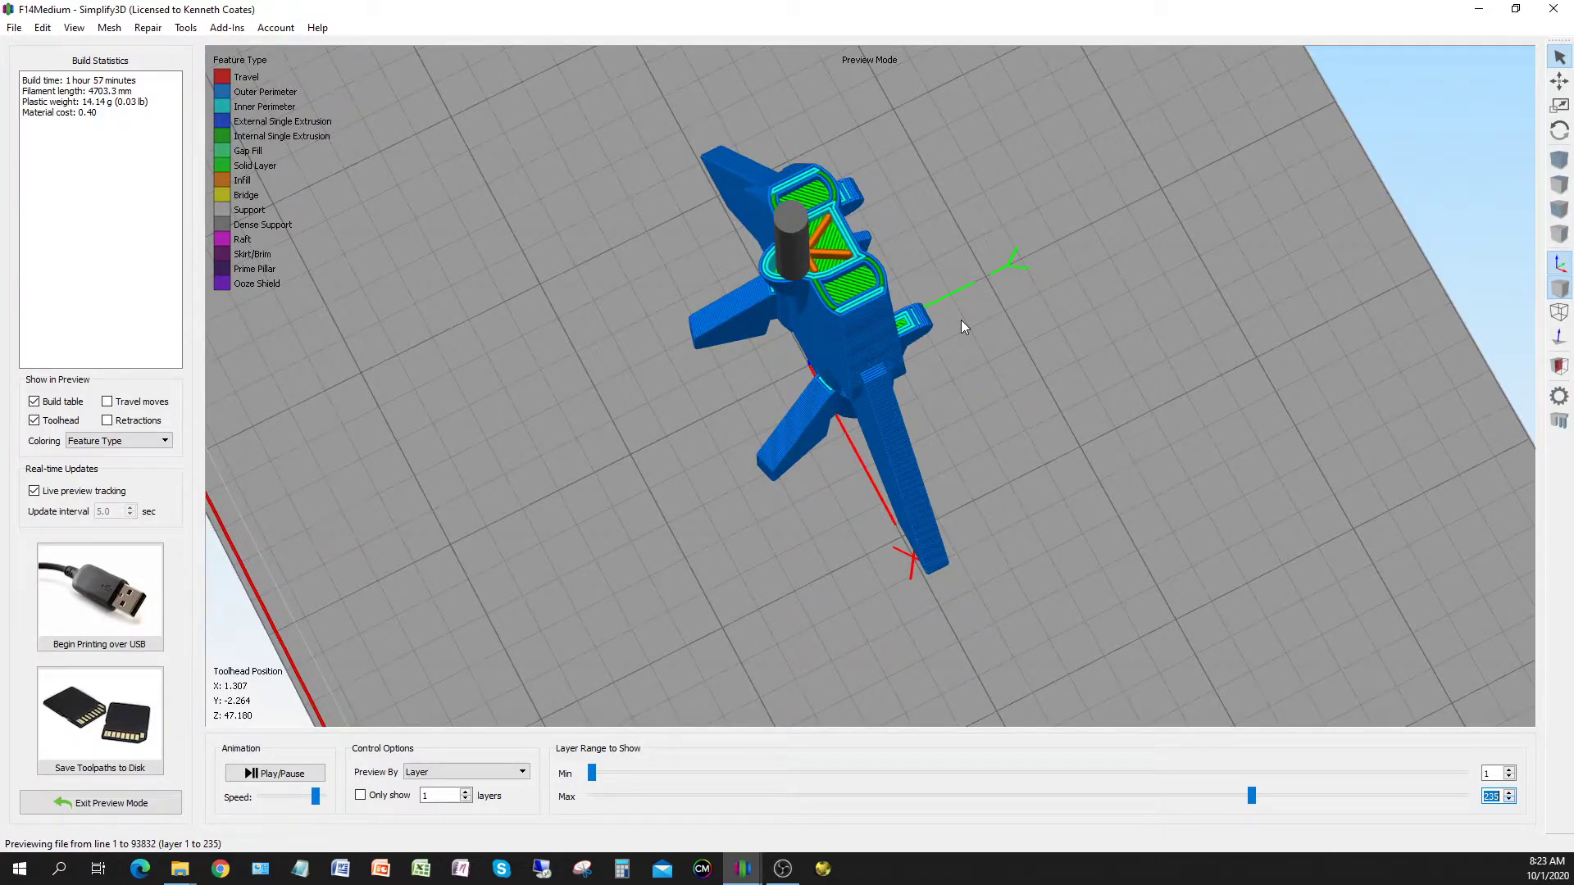
{"action": "key", "text": "Down"}
{"action": "key", "text": "Down"}
{"action": "key", "text": "Down"}
{"action": "key", "text": "Down"}
{"action": "key", "text": "Down"}
{"action": "key", "text": "Down"}
{"action": "key", "text": "Down"}
{"action": "key", "text": "Down"}
{"action": "key", "text": "Down"}
{"action": "key", "text": "Down"}
{"action": "key", "text": "Down"}
{"action": "key", "text": "Down"}
{"action": "key", "text": "Down"}
{"action": "key", "text": "Down"}
{"action": "key", "text": "Down"}
{"action": "key", "text": "Down"}
{"action": "key", "text": "Down"}
{"action": "key", "text": "Down"}
{"action": "key", "text": "Down"}
{"action": "key", "text": "Down"}
{"action": "key", "text": "Down"}
{"action": "key", "text": "Down"}
{"action": "key", "text": "Down"}
{"action": "key", "text": "Down"}
{"action": "key", "text": "Down"}
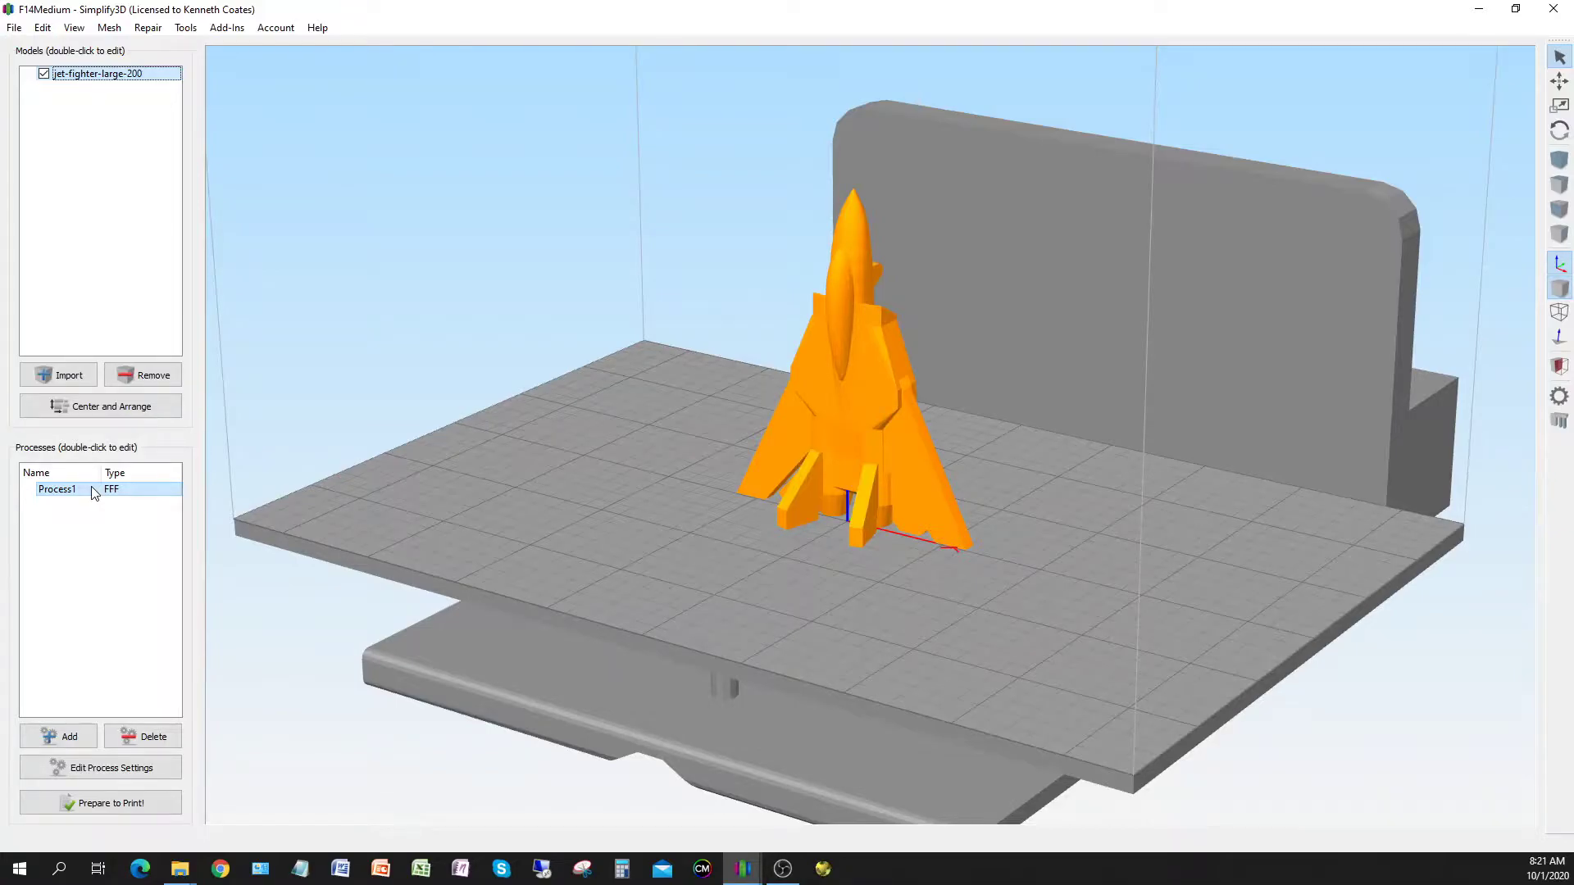
Reopen Process1 to confirm 40 °C bed, 248 °C extruder, speeds and triangular infill, then OK to re-slice.
{"action": "double_click", "coordinate": [92, 491]}
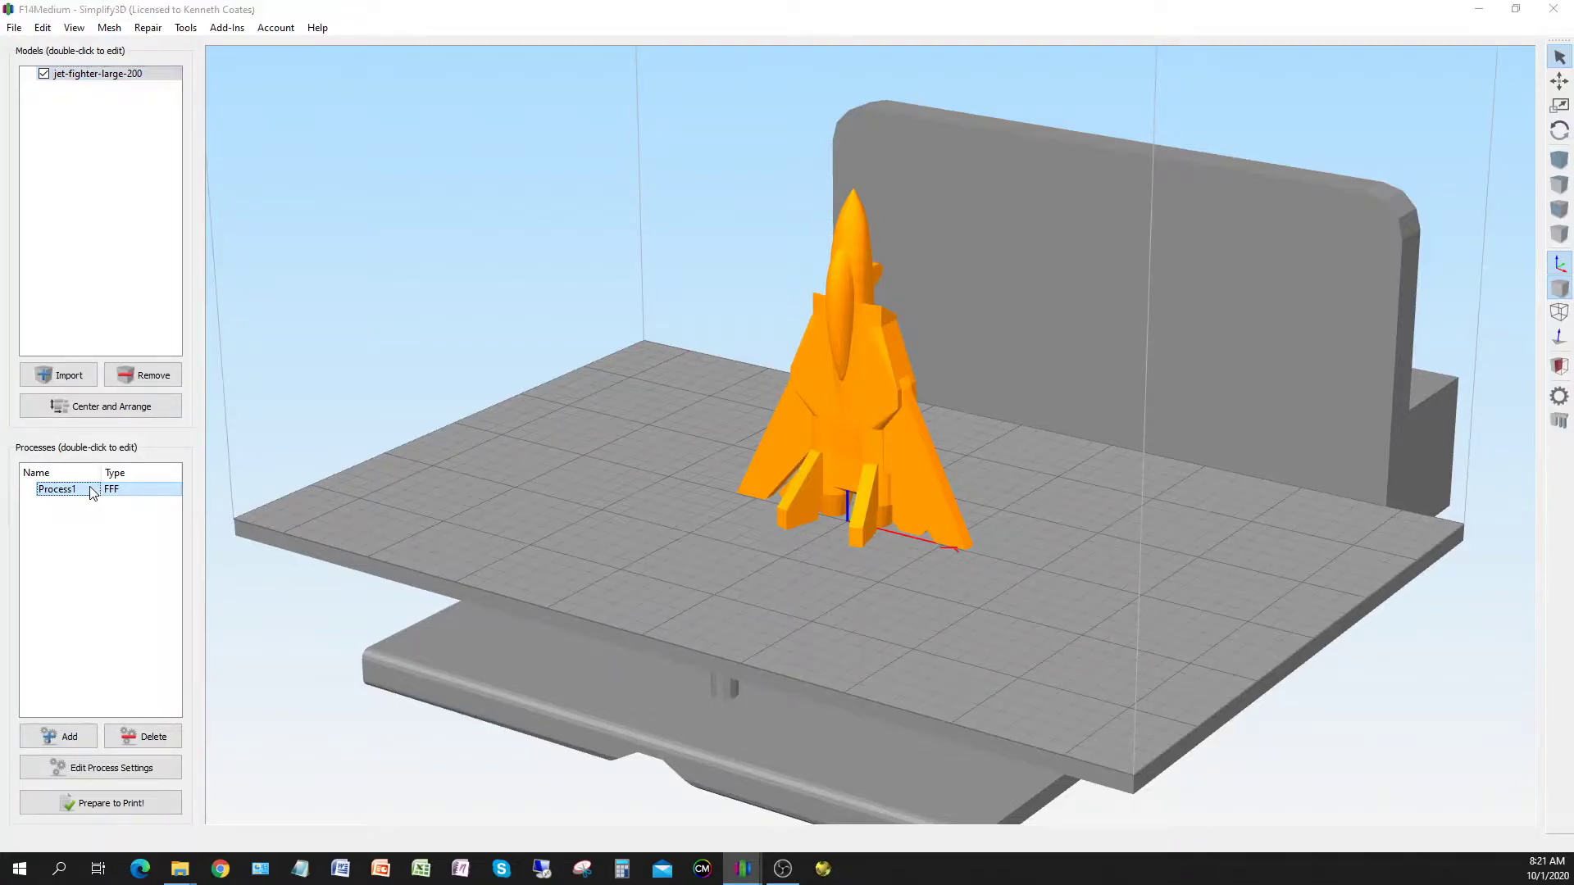
{"action": "left_click", "coordinate": [389, 209]}
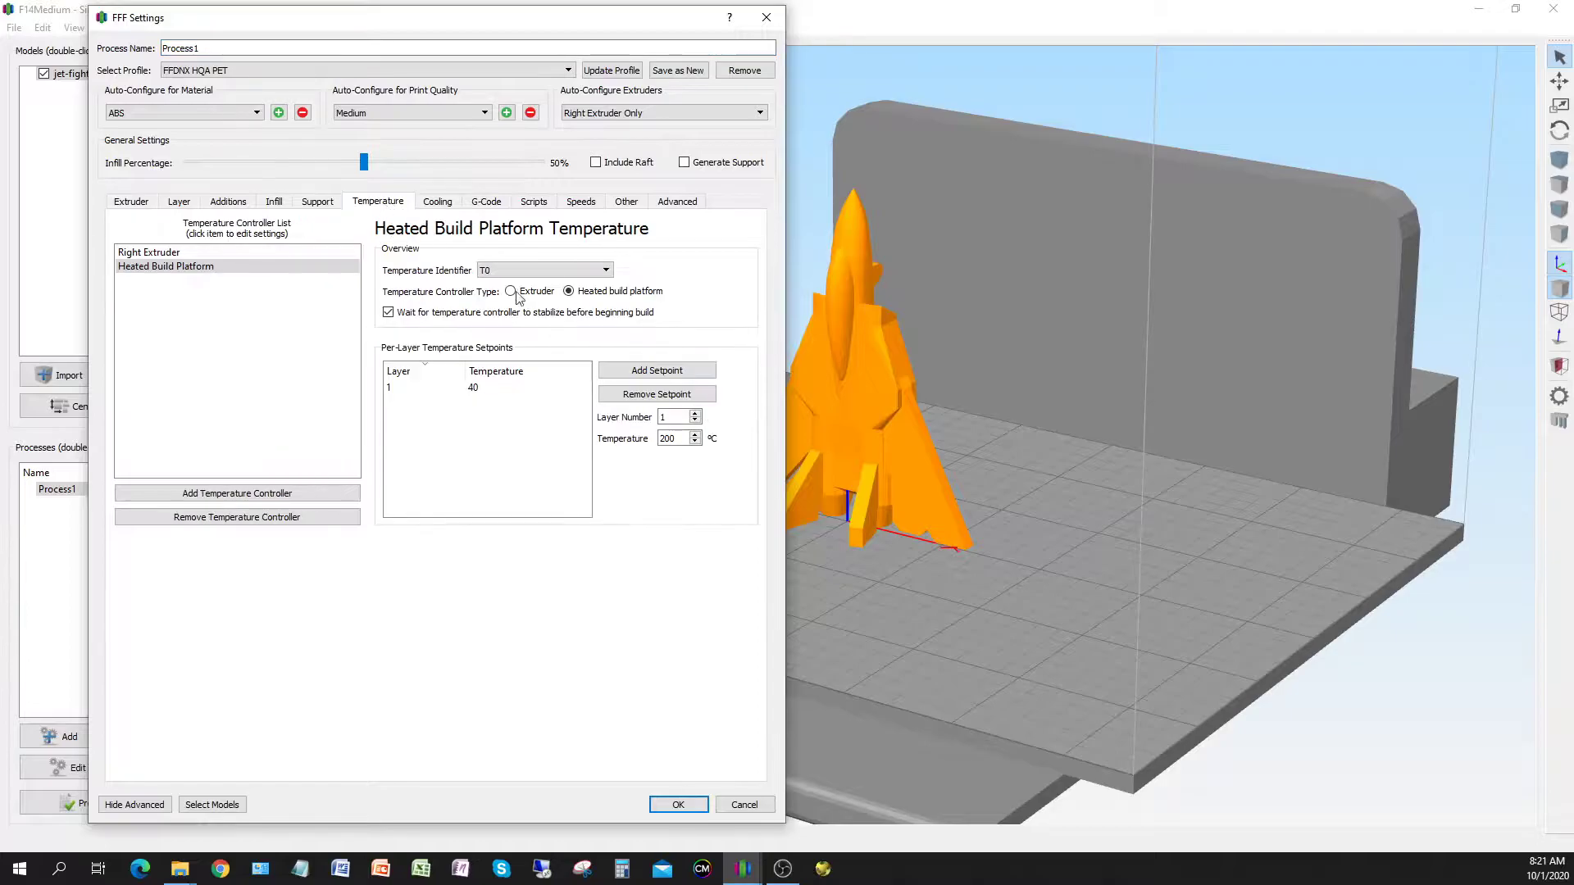
{"action": "left_click", "coordinate": [466, 388]}
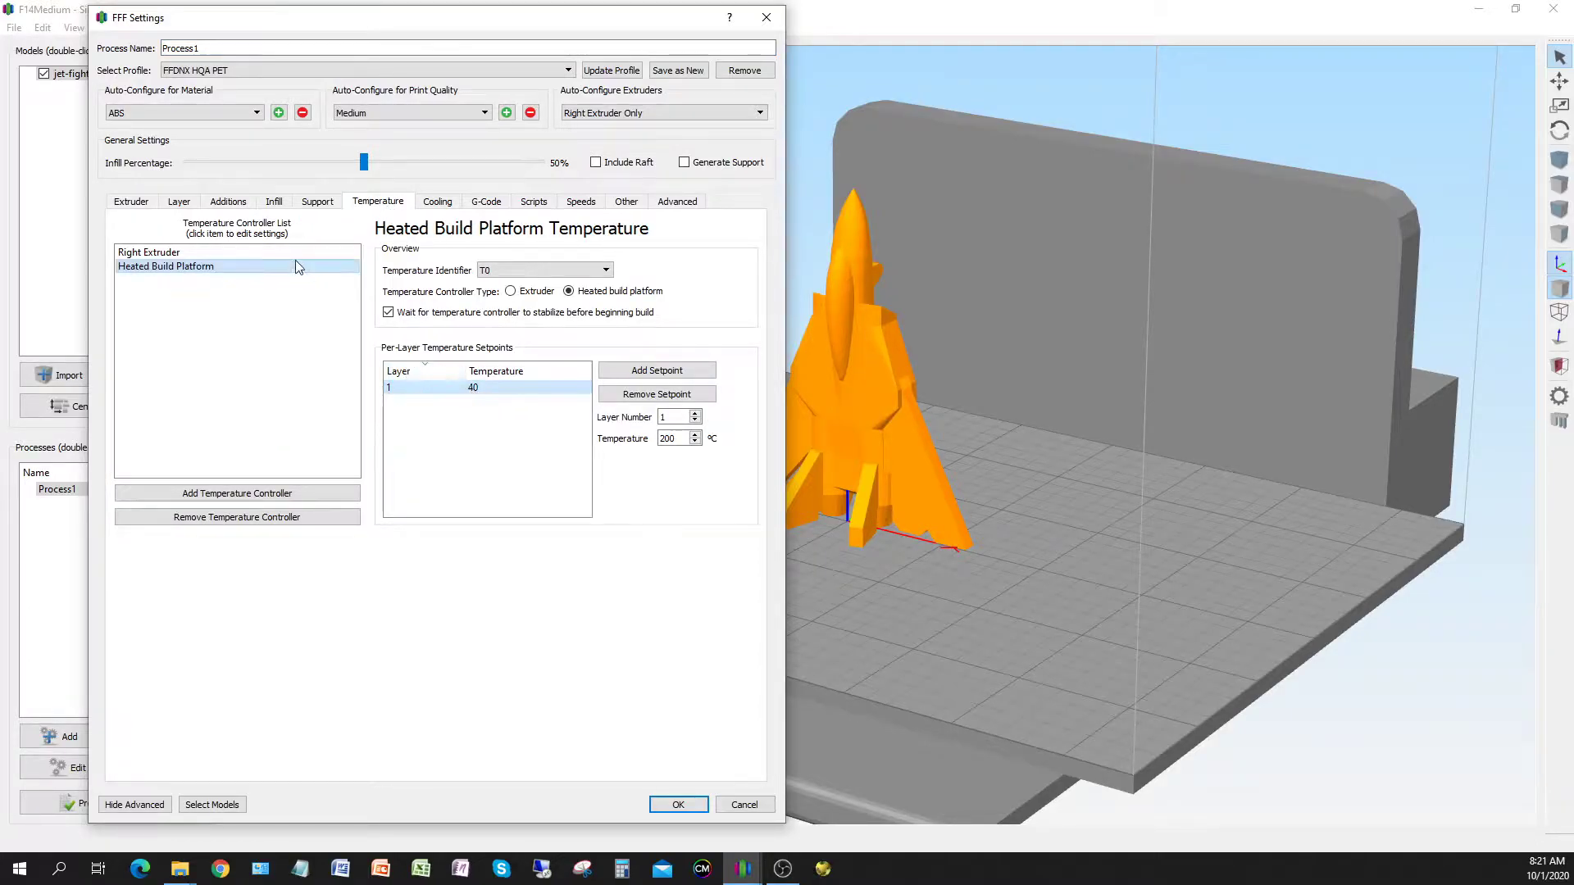
{"action": "left_click", "coordinate": [270, 254]}
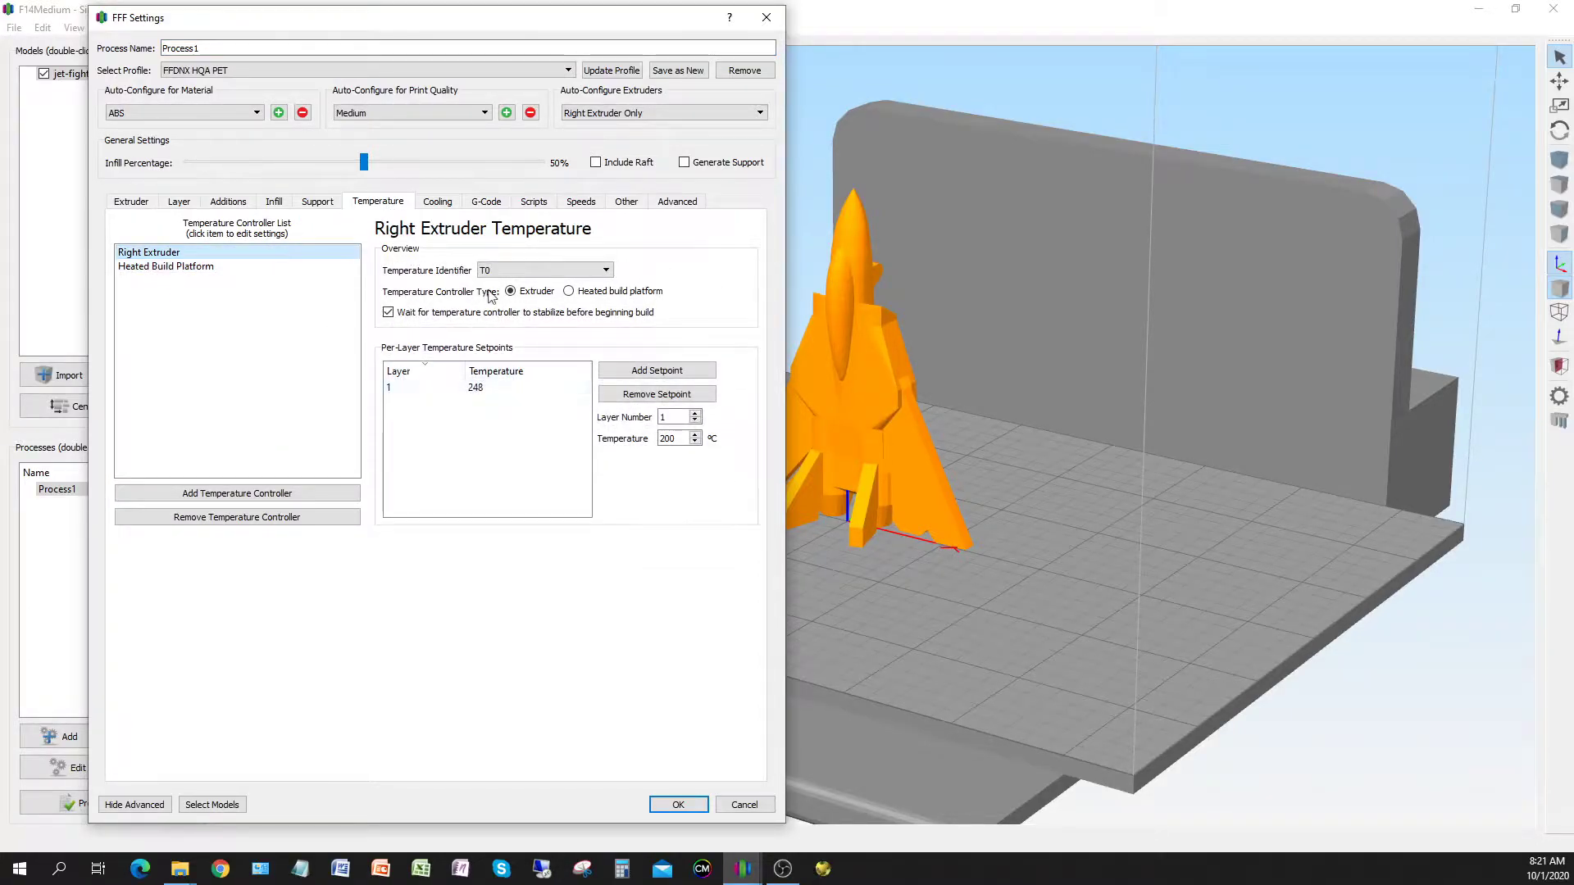
{"action": "left_click", "coordinate": [627, 205]}
{"action": "left_click", "coordinate": [579, 206]}
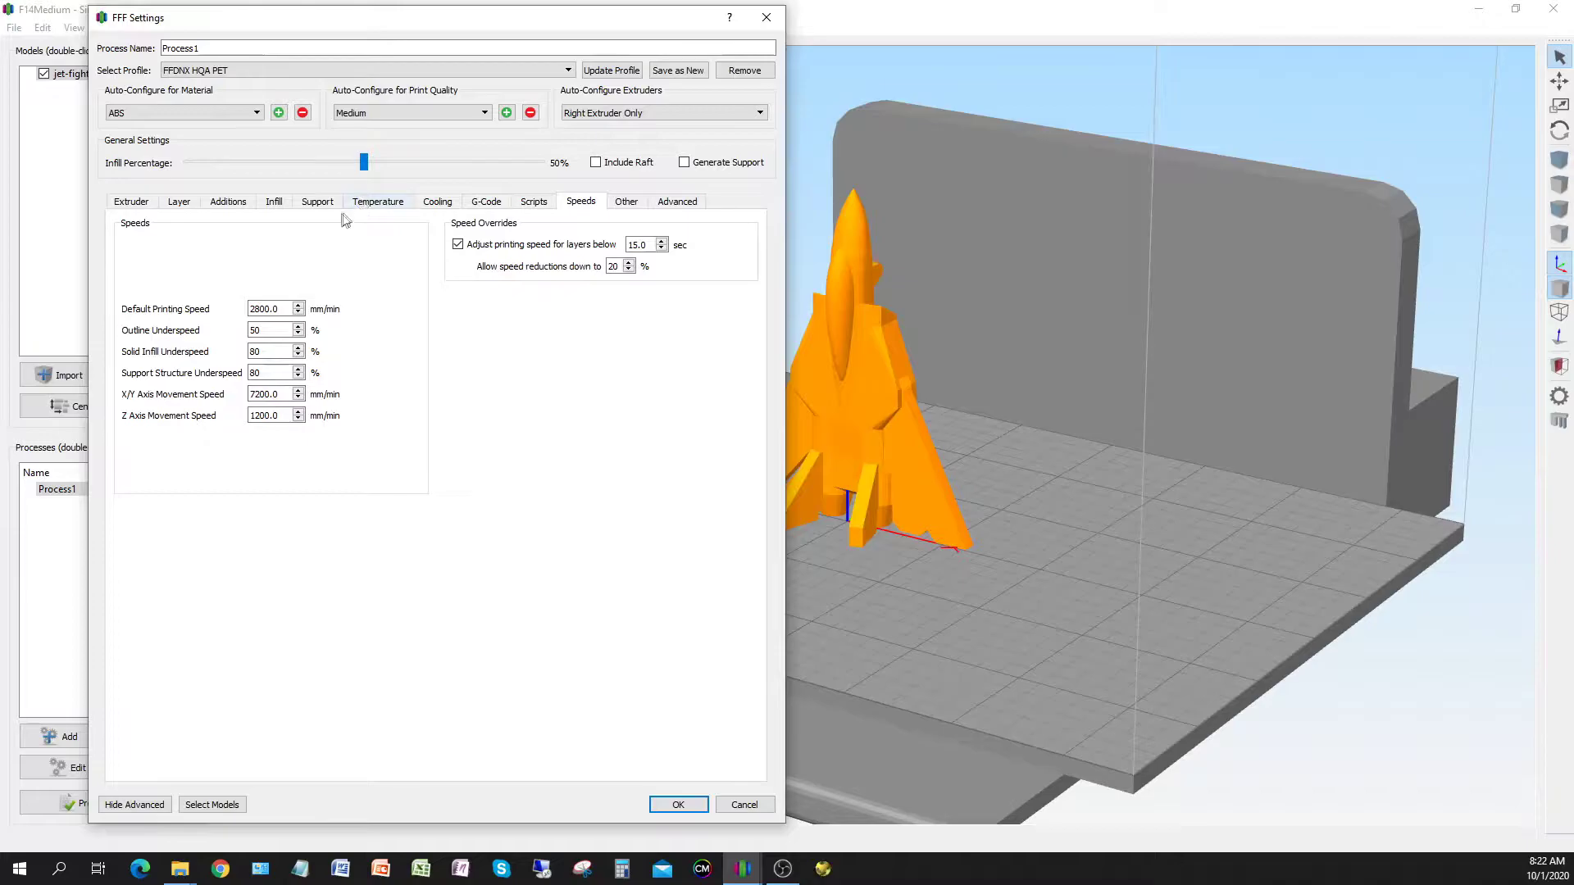
{"action": "left_click", "coordinate": [273, 203]}
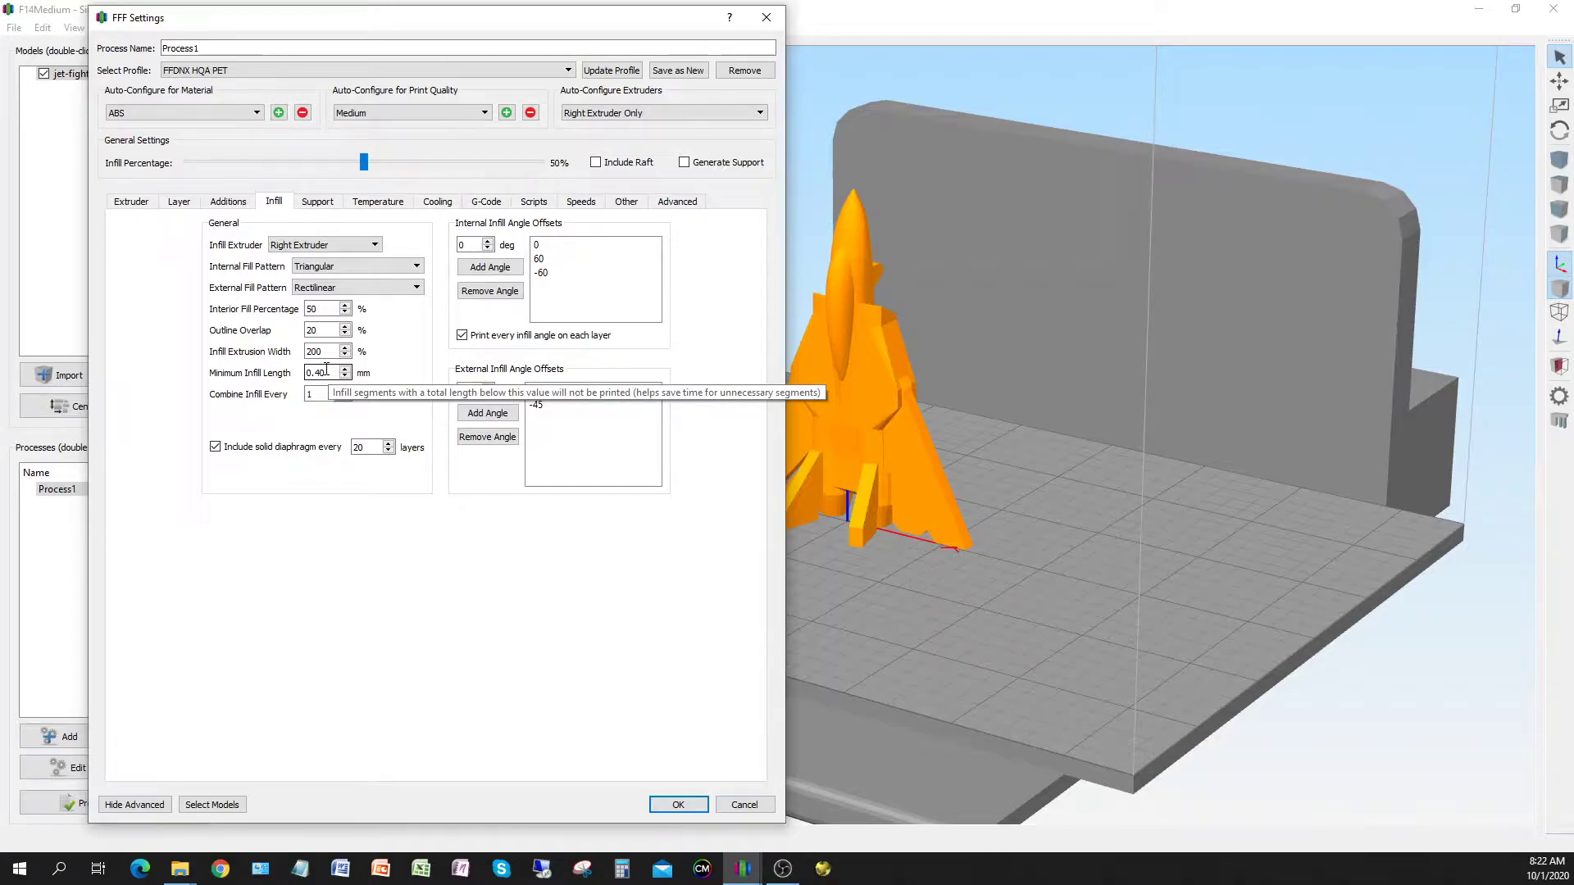
{"action": "left_click", "coordinate": [678, 805]}
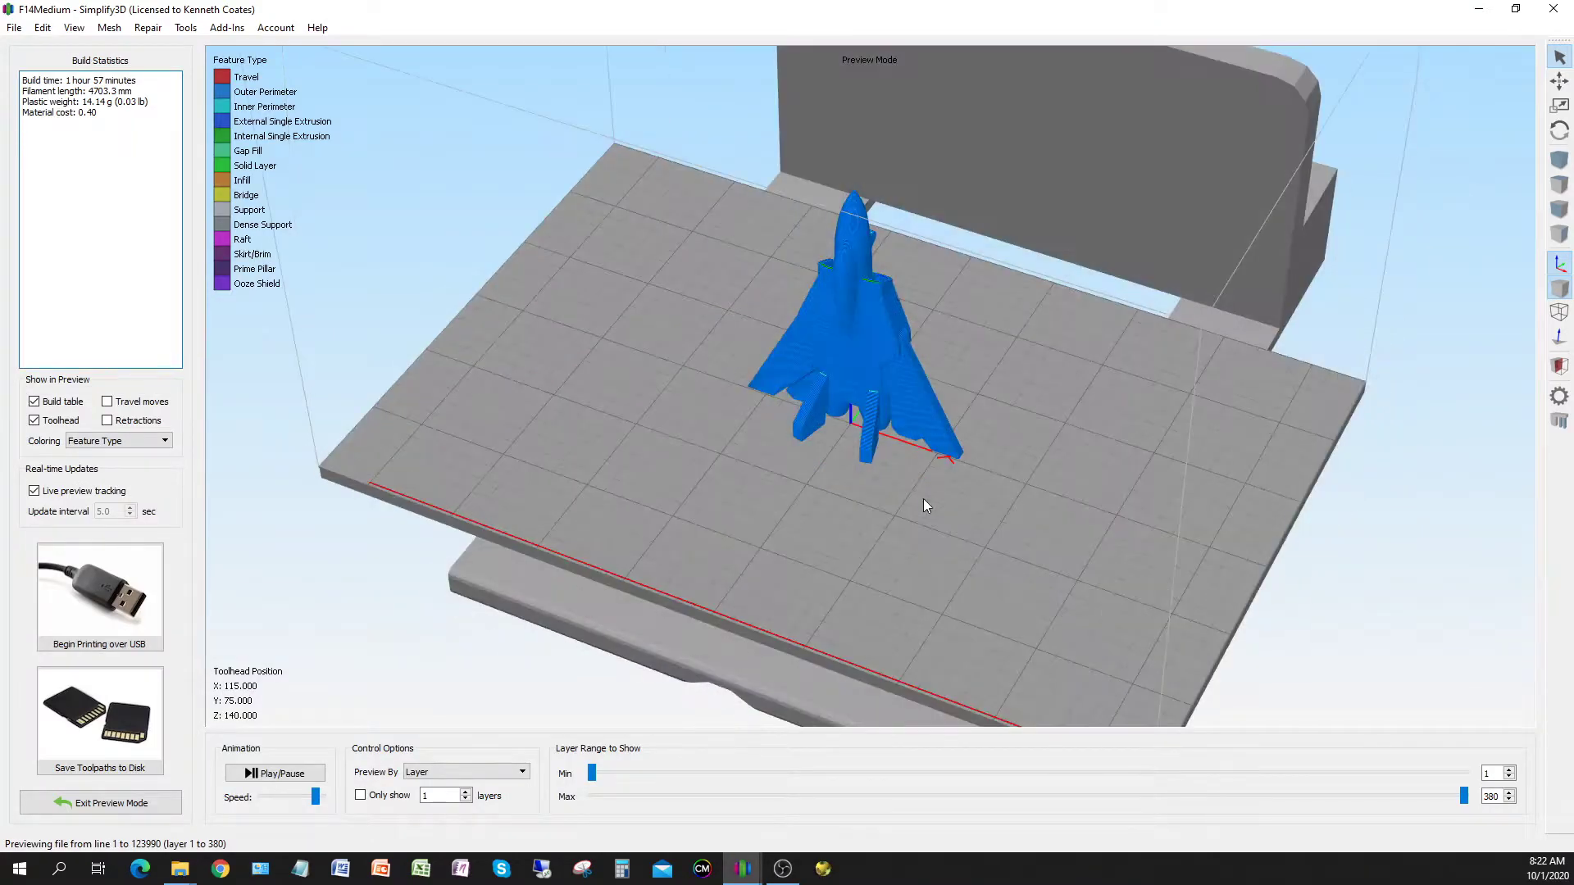
Zoom and recentre the jet preview, trim it to layer 361, and orbit around it.
{"action": "scroll", "coordinate": [1044, 423], "scroll_direction": "up", "scroll_amount": 10}
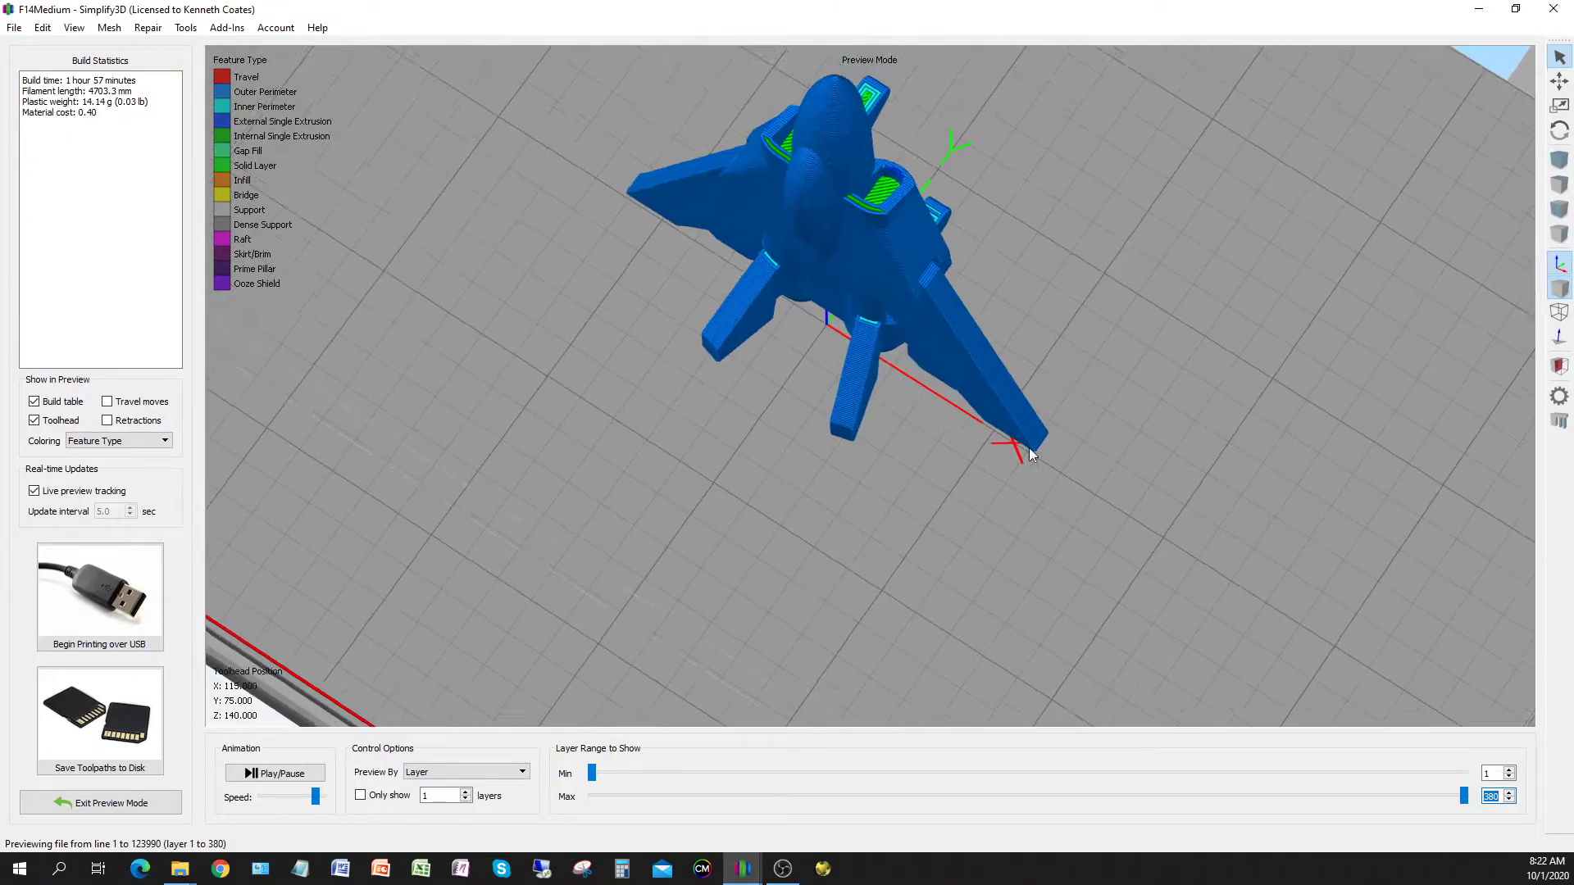
{"action": "right_click_drag", "start_coordinate": [1030, 446], "coordinate": [1009, 518]}
{"action": "key", "text": "Down"}
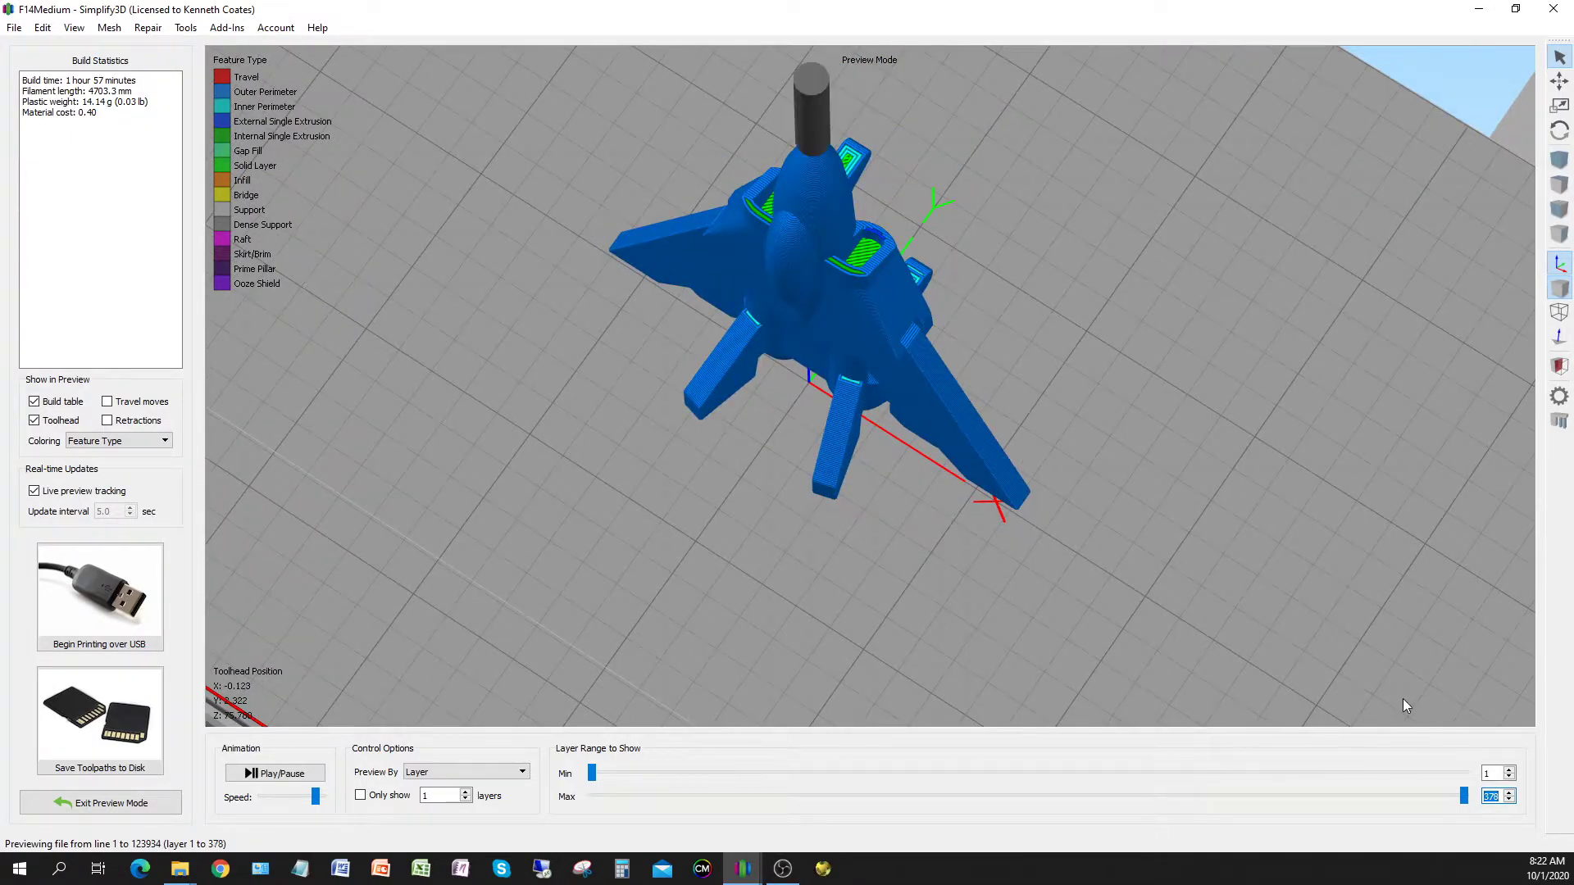
{"action": "key", "text": "Down"}
{"action": "key", "text": "Down"}
{"action": "key", "text": "Down"}
{"action": "key", "text": "Down"}
{"action": "key", "text": "Down"}
{"action": "key", "text": "Down"}
{"action": "key", "text": "Down"}
{"action": "key", "text": "Down"}
{"action": "key", "text": "Down"}
{"action": "key", "text": "Down"}
{"action": "key", "text": "Down"}
{"action": "key", "text": "Down"}
{"action": "key", "text": "Down"}
{"action": "key", "text": "Down"}
{"action": "key", "text": "Down"}
{"action": "key", "text": "Down"}
{"action": "key", "text": "Down"}
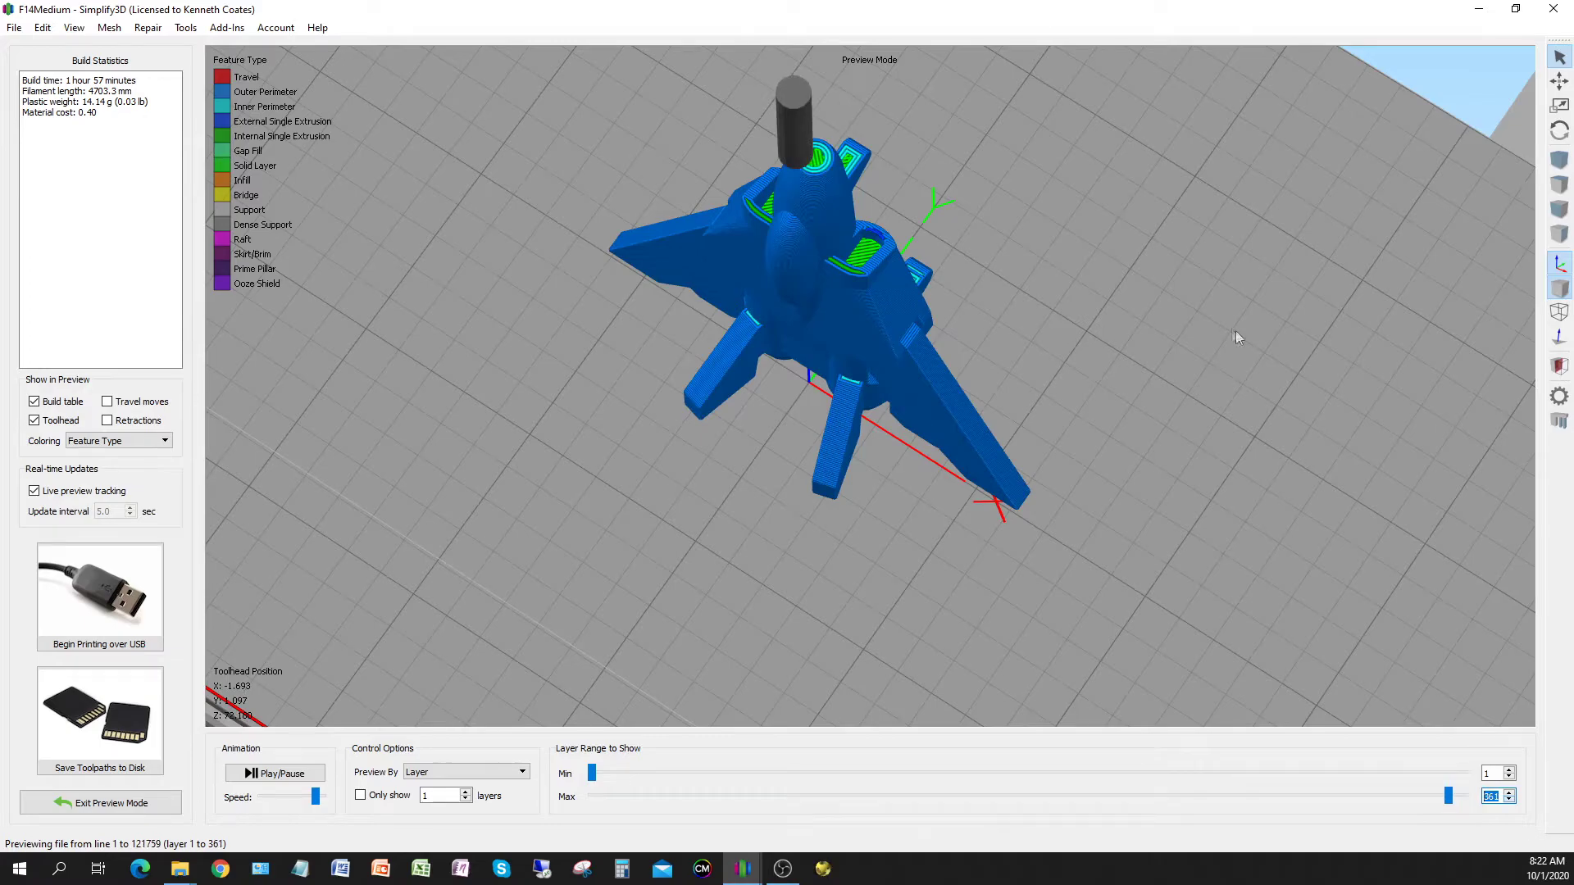
{"action": "left_click_drag", "start_coordinate": [1118, 304], "coordinate": [961, 321]}
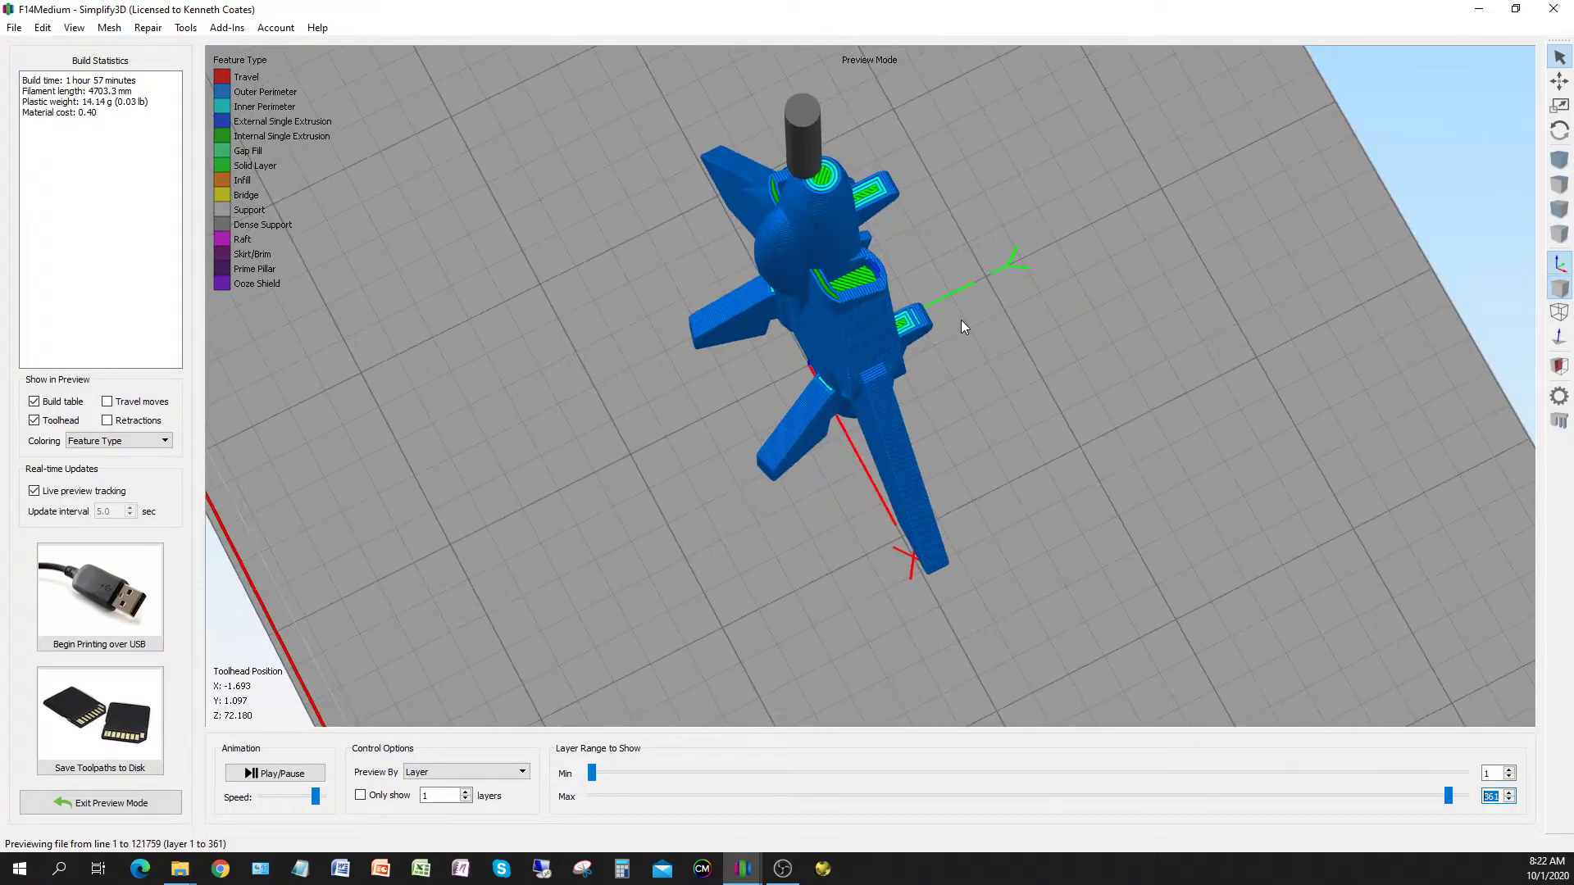
Lower the top visible layer from 340 through 290 and 235 down to 182.
{"action": "key", "text": "Down"}
{"action": "key", "text": "Down"}
{"action": "key", "text": "Down"}
{"action": "key", "text": "Down"}
{"action": "key", "text": "Down"}
{"action": "key", "text": "Down"}
{"action": "key", "text": "Down"}
{"action": "key", "text": "Down"}
{"action": "key", "text": "Down"}
{"action": "key", "text": "Down"}
{"action": "key", "text": "Down"}
{"action": "key", "text": "Down"}
{"action": "key", "text": "Down"}
{"action": "key", "text": "Down"}
{"action": "key", "text": "Down"}
{"action": "key", "text": "Down"}
{"action": "key", "text": "Down"}
{"action": "key", "text": "Down"}
{"action": "key", "text": "Down"}
{"action": "key", "text": "Down"}
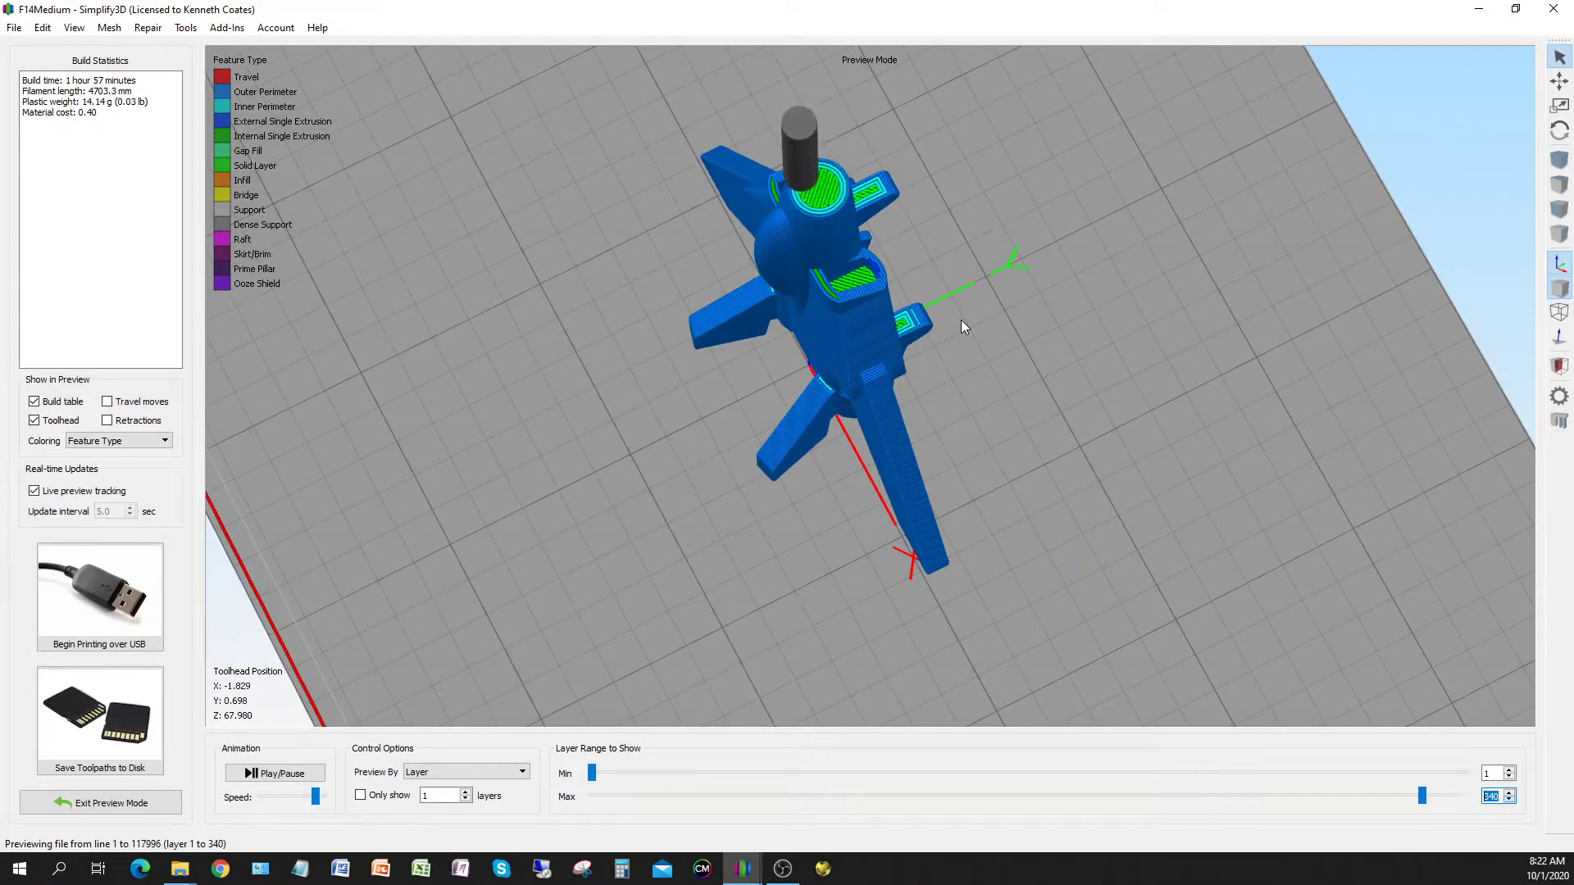
{"action": "key", "text": "Down"}
{"action": "key", "text": "Down"}
{"action": "key", "text": "Down"}
{"action": "key", "text": "Down"}
{"action": "key", "text": "Down"}
{"action": "key", "text": "Down"}
{"action": "key", "text": "Down"}
{"action": "key", "text": "Down"}
{"action": "key", "text": "Down"}
{"action": "key", "text": "Down"}
{"action": "key", "text": "Down"}
{"action": "key", "text": "Down"}
{"action": "key", "text": "Down"}
{"action": "key", "text": "Down"}
{"action": "key", "text": "Down"}
{"action": "key", "text": "Down"}
{"action": "key", "text": "Down"}
{"action": "key", "text": "Down"}
{"action": "key", "text": "Down"}
{"action": "key", "text": "Down"}
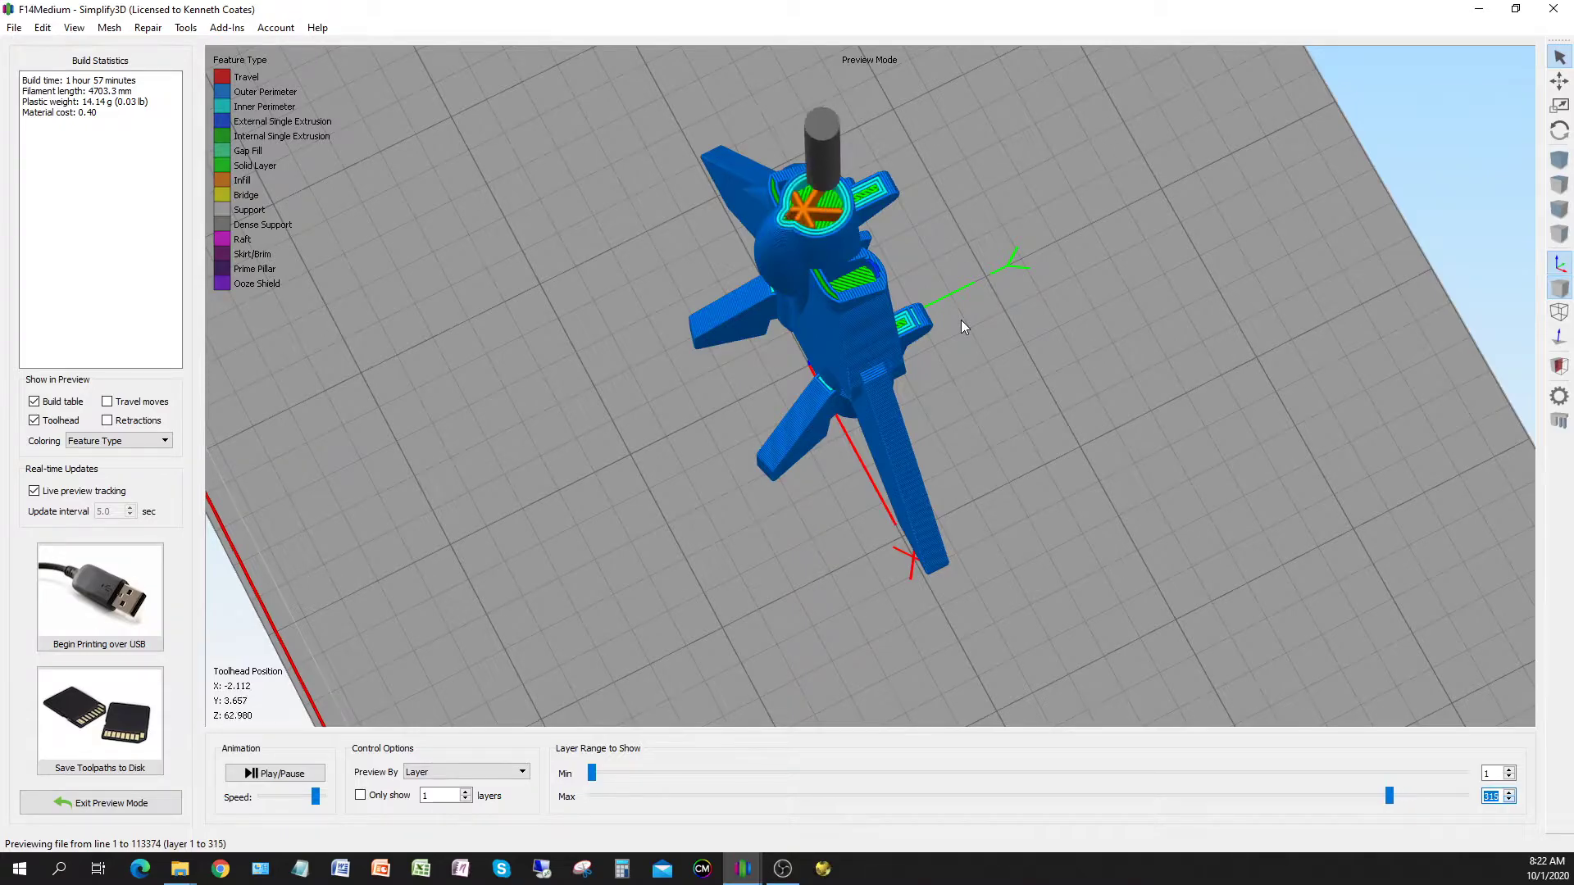
{"action": "key", "text": "Down"}
{"action": "key", "text": "Down"}
{"action": "key", "text": "Down"}
{"action": "key", "text": "Down"}
{"action": "key", "text": "Down"}
{"action": "key", "text": "Page_Down"}
{"action": "key", "text": "Page_Down"}
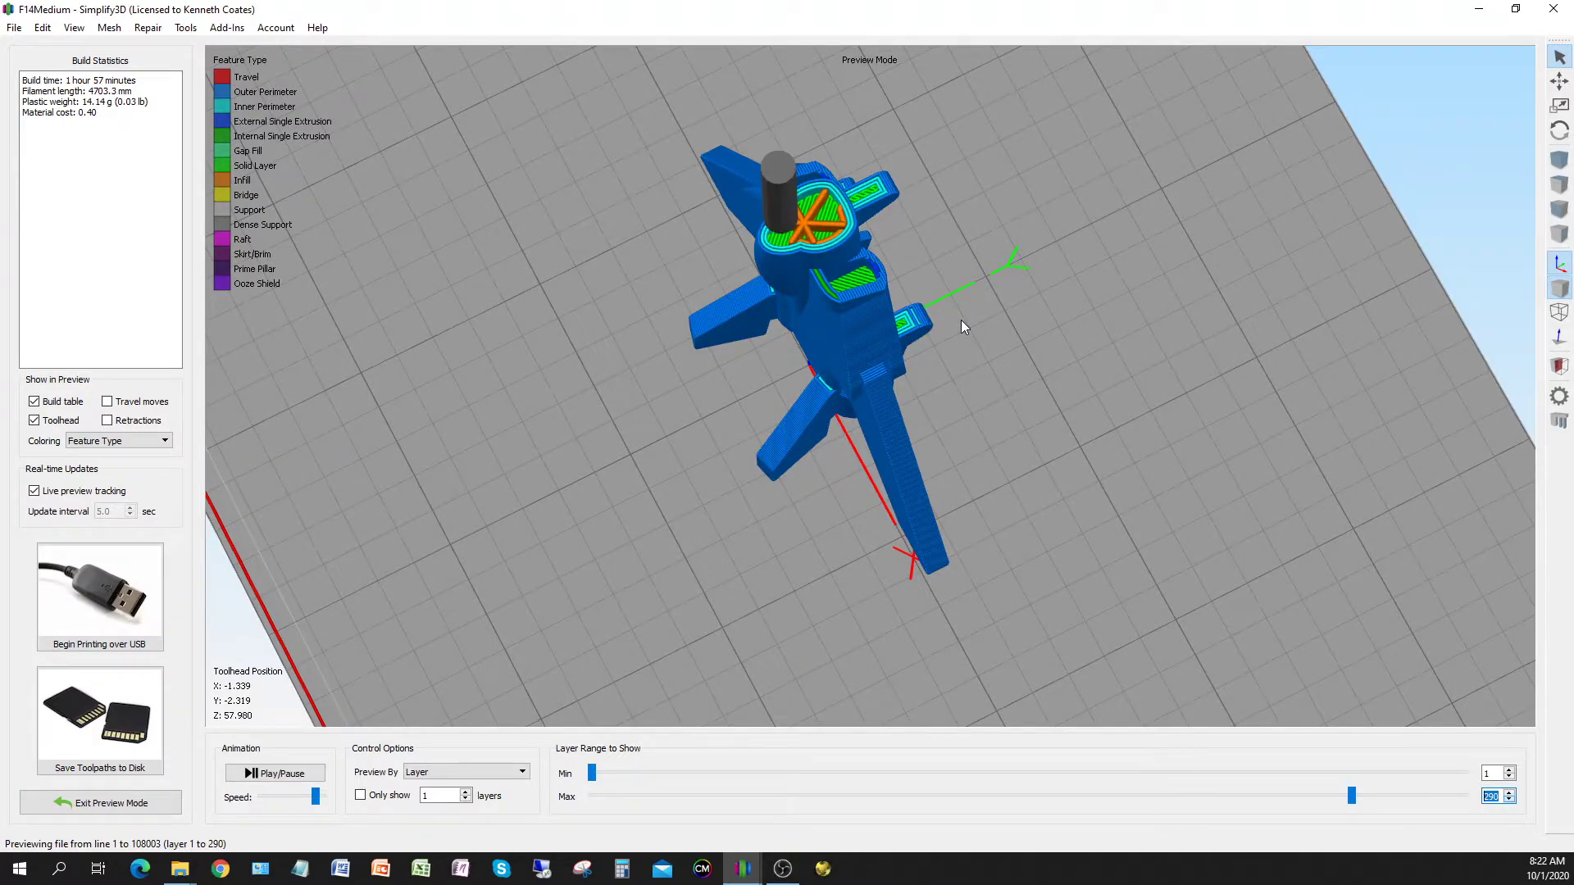
{"action": "key", "text": "Down"}
{"action": "key", "text": "Down"}
{"action": "key", "text": "Down"}
{"action": "key", "text": "Down"}
{"action": "key", "text": "Down"}
{"action": "key", "text": "Down"}
{"action": "key", "text": "Down"}
{"action": "key", "text": "Down"}
{"action": "key", "text": "Down"}
{"action": "key", "text": "Down"}
{"action": "key", "text": "Down"}
{"action": "key", "text": "Down"}
{"action": "key", "text": "Down"}
{"action": "key", "text": "Down"}
{"action": "key", "text": "Down"}
{"action": "key", "text": "Down"}
{"action": "key", "text": "Down"}
{"action": "key", "text": "Down"}
{"action": "key", "text": "Down"}
{"action": "key", "text": "Down"}
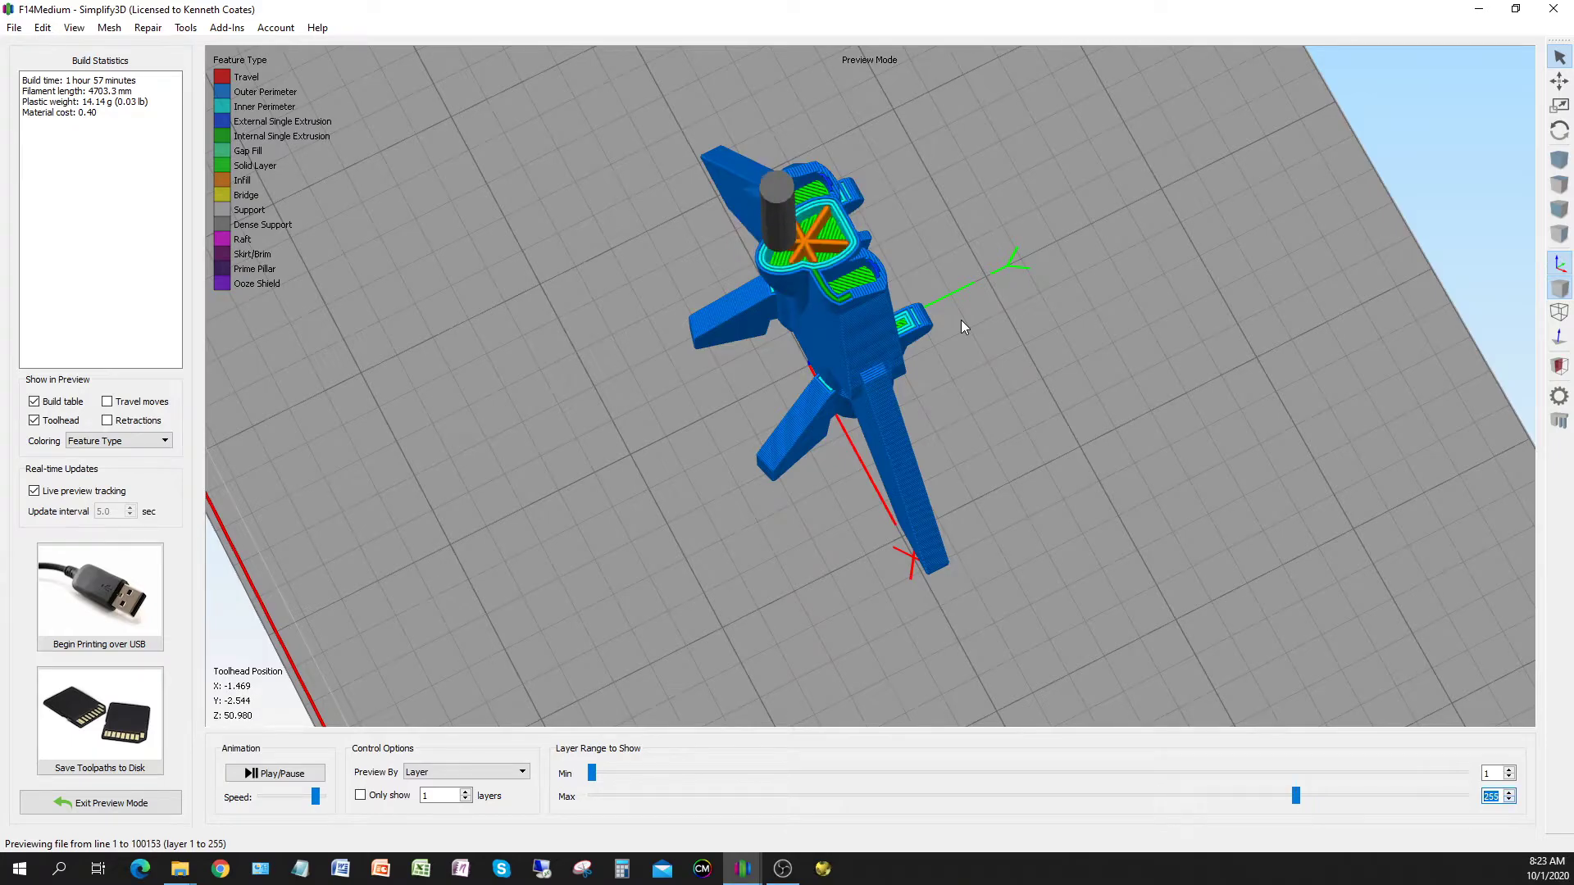
{"action": "key", "text": "Page_Down"}
{"action": "key", "text": "Page_Down"}
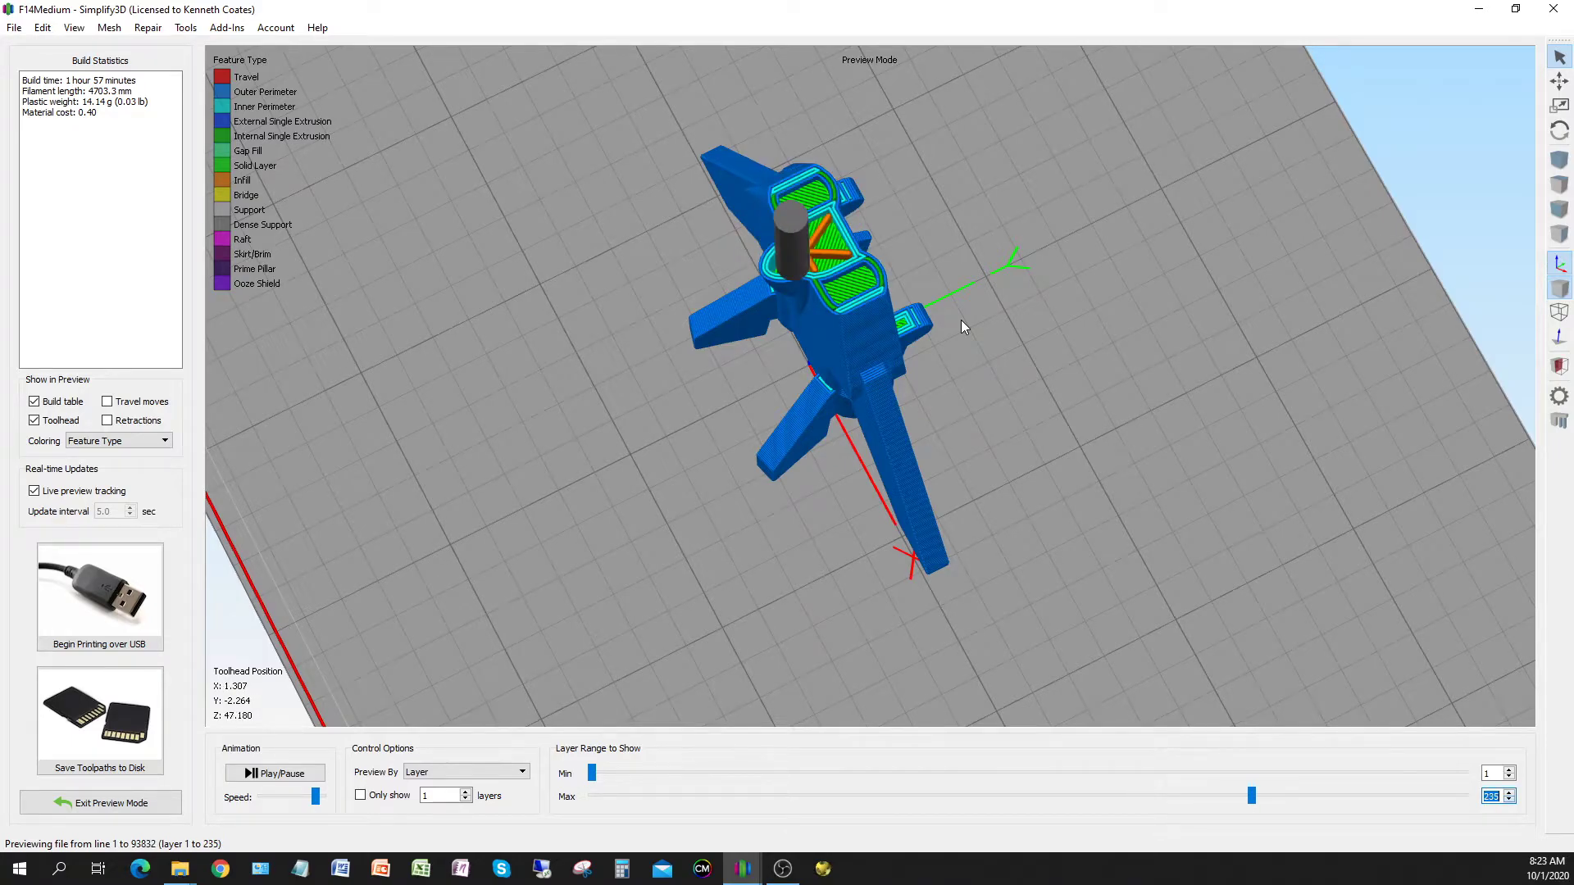
{"action": "key", "text": "Down"}
{"action": "key", "text": "Down"}
{"action": "key", "text": "Down"}
{"action": "key", "text": "Down"}
{"action": "key", "text": "Down"}
{"action": "key", "text": "Down"}
{"action": "key", "text": "Down"}
{"action": "key", "text": "Down"}
{"action": "key", "text": "Down"}
{"action": "key", "text": "Down"}
{"action": "key", "text": "Down"}
{"action": "key", "text": "Down"}
{"action": "key", "text": "Down"}
{"action": "key", "text": "Down"}
{"action": "key", "text": "Down"}
{"action": "key", "text": "Down"}
{"action": "key", "text": "Down"}
{"action": "key", "text": "Down"}
{"action": "key", "text": "Down"}
{"action": "key", "text": "Down"}
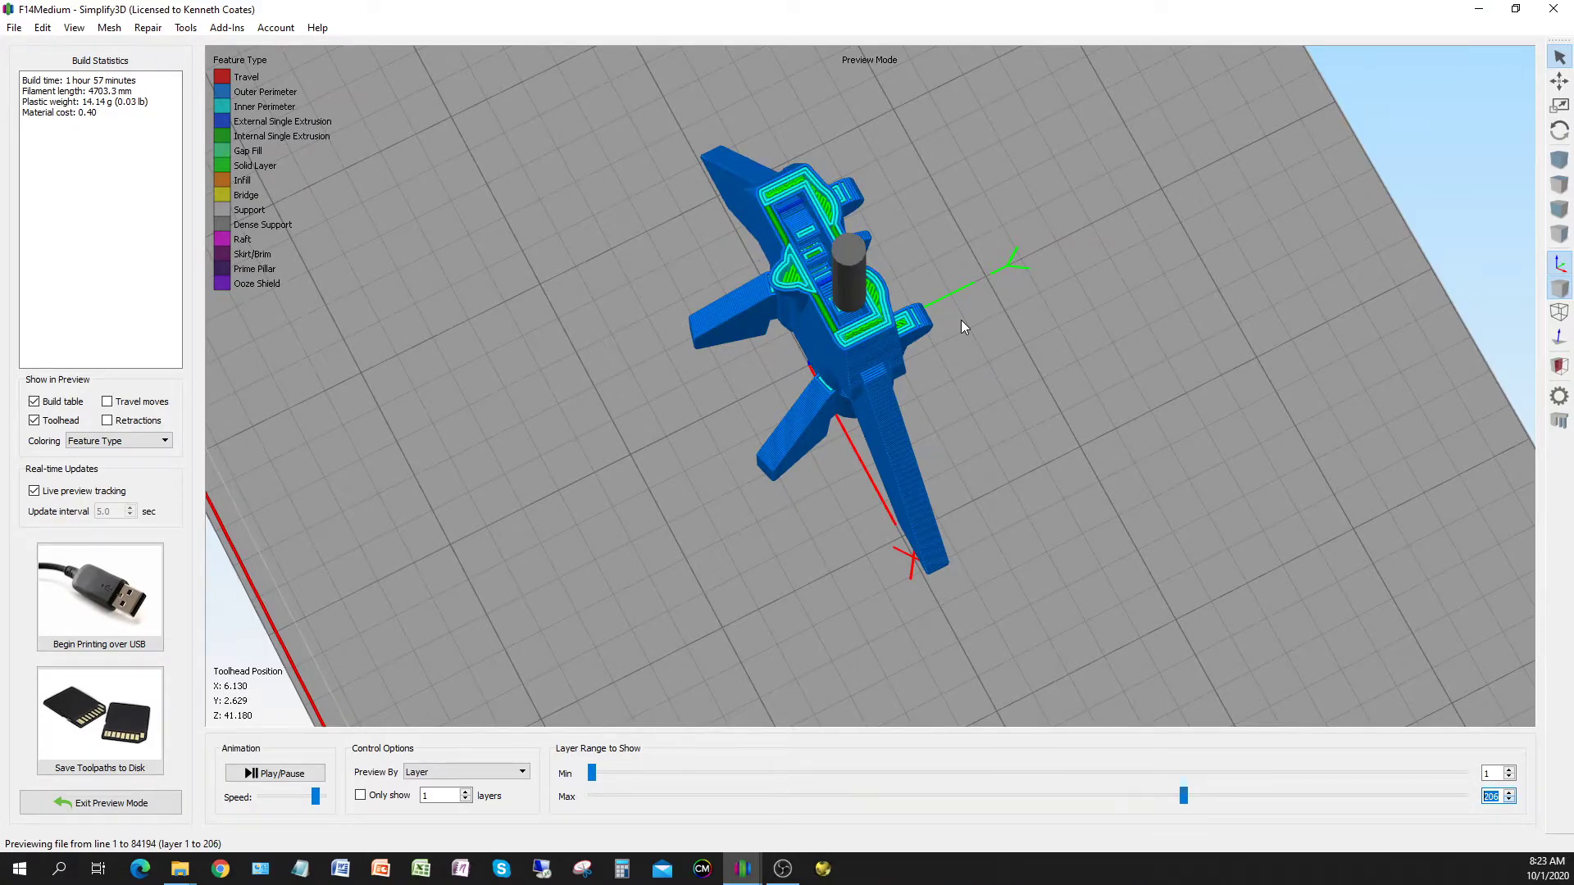
{"action": "key", "text": "Down"}
{"action": "key", "text": "Down"}
{"action": "key", "text": "Down"}
{"action": "key", "text": "Down"}
{"action": "key", "text": "Down"}
{"action": "key", "text": "Down"}
{"action": "key", "text": "Down"}
{"action": "key", "text": "Down"}
{"action": "key", "text": "Down"}
{"action": "key", "text": "Down"}
{"action": "key", "text": "Down"}
{"action": "key", "text": "Down"}
{"action": "key", "text": "Down"}
{"action": "key", "text": "Down"}
{"action": "key", "text": "Down"}
{"action": "key", "text": "Down"}
{"action": "key", "text": "Down"}
{"action": "key", "text": "Down"}
{"action": "key", "text": "Down"}
{"action": "key", "text": "Down"}
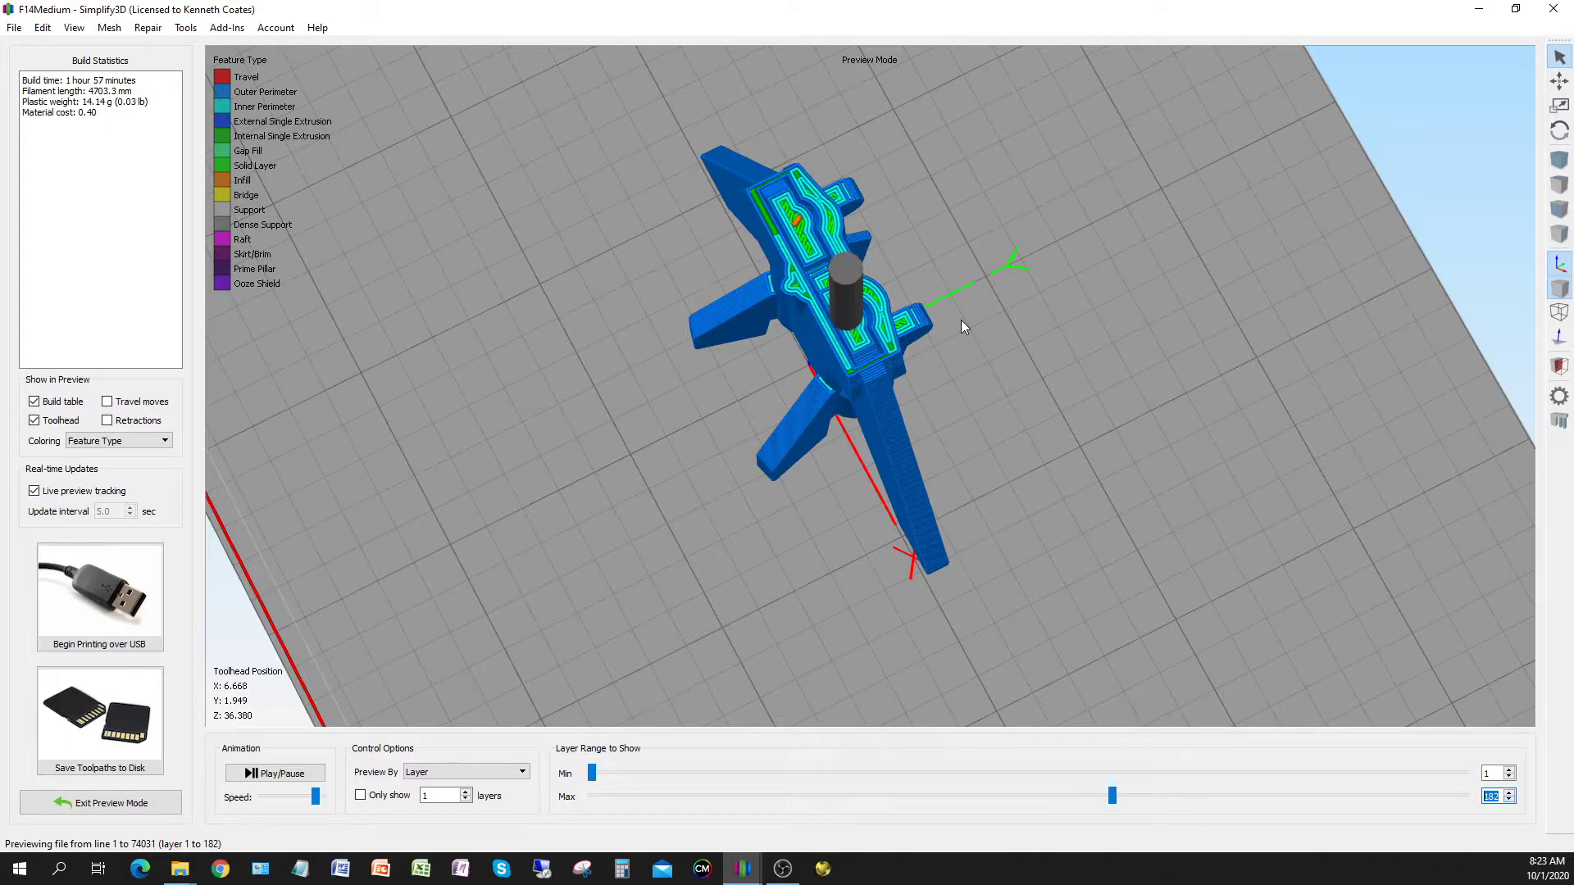